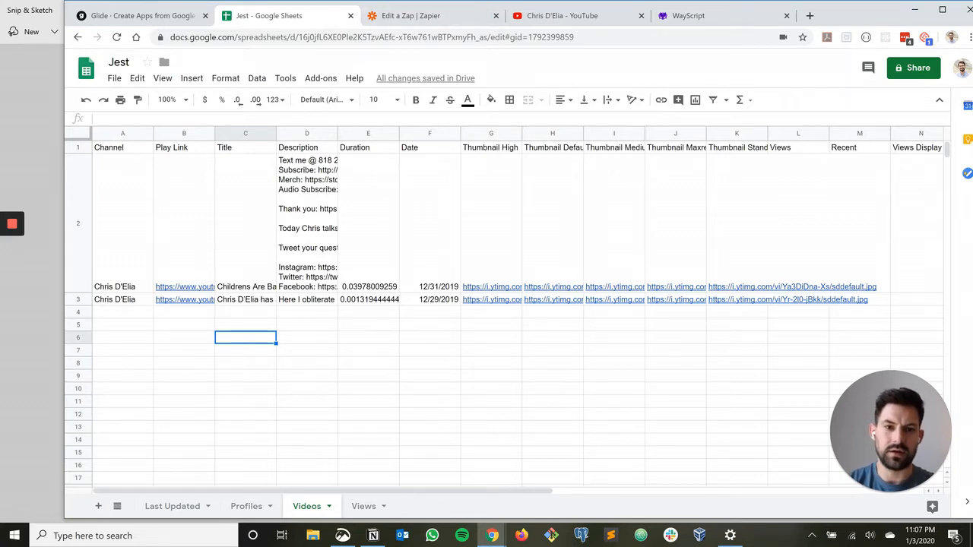
- Switch to WayScript and check the finished script's flow diagram in Snip & Sketch before returning to the scripts page
left_click(707, 15)
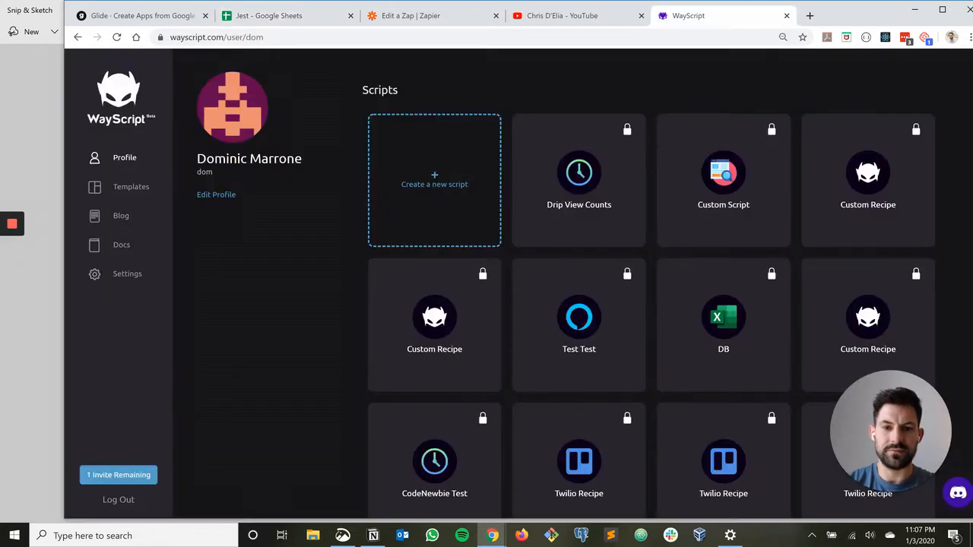
mouse_move(579, 198)
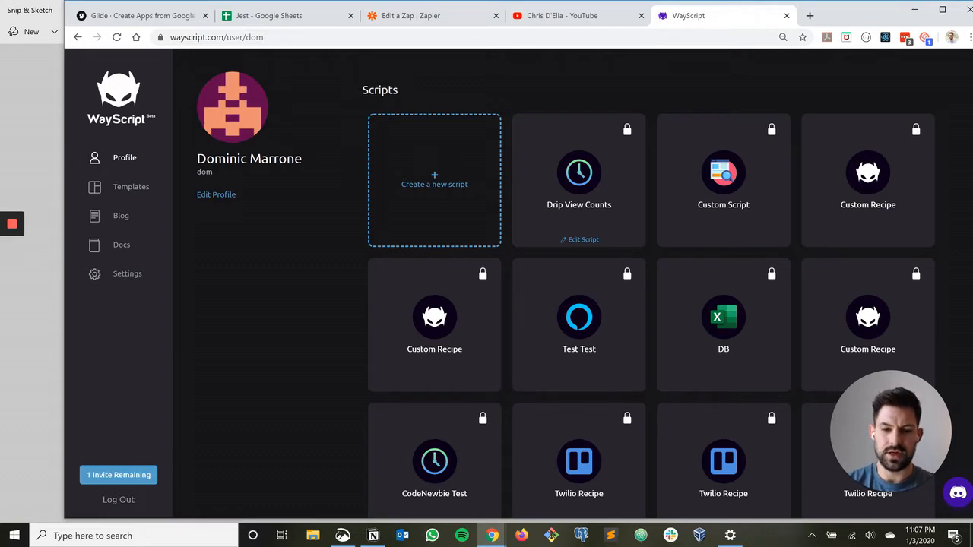
key("alt+Tab")
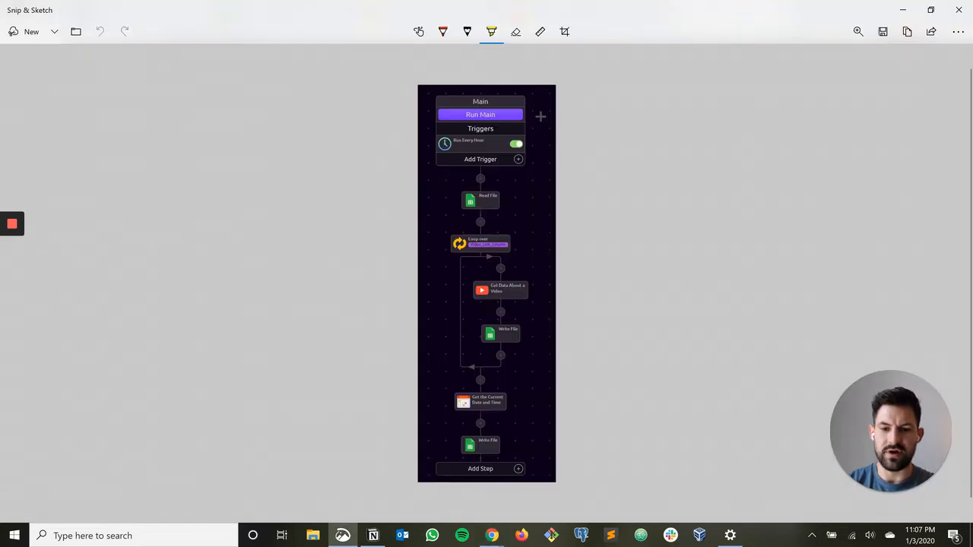
key("alt+Tab")
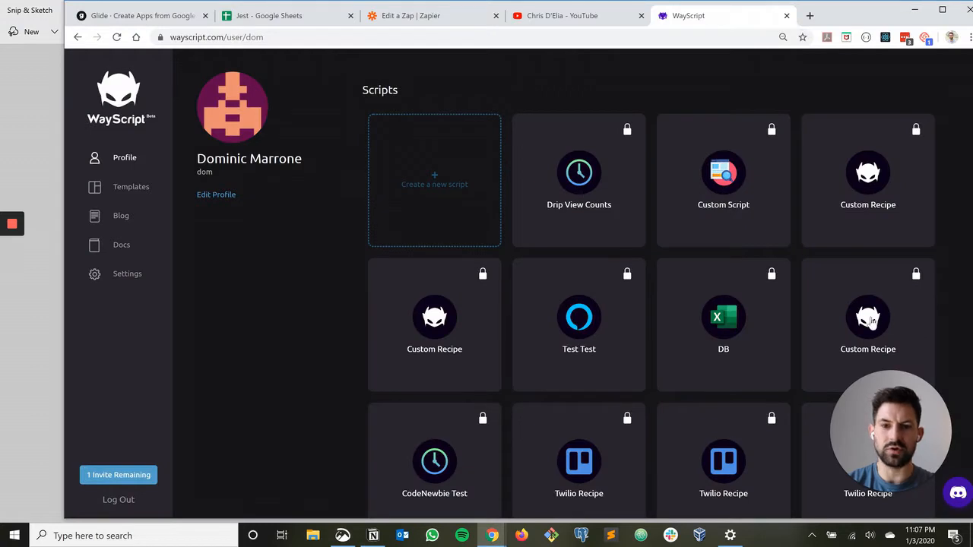
- Create a new script named Jest View Counts
left_click(870, 318)
key("ctrl+a")
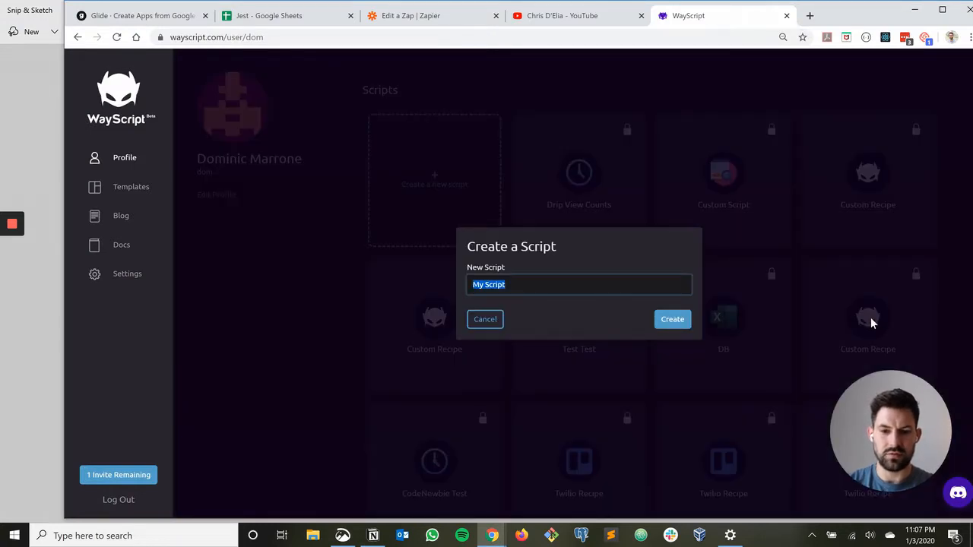
type("Jest View Counts")
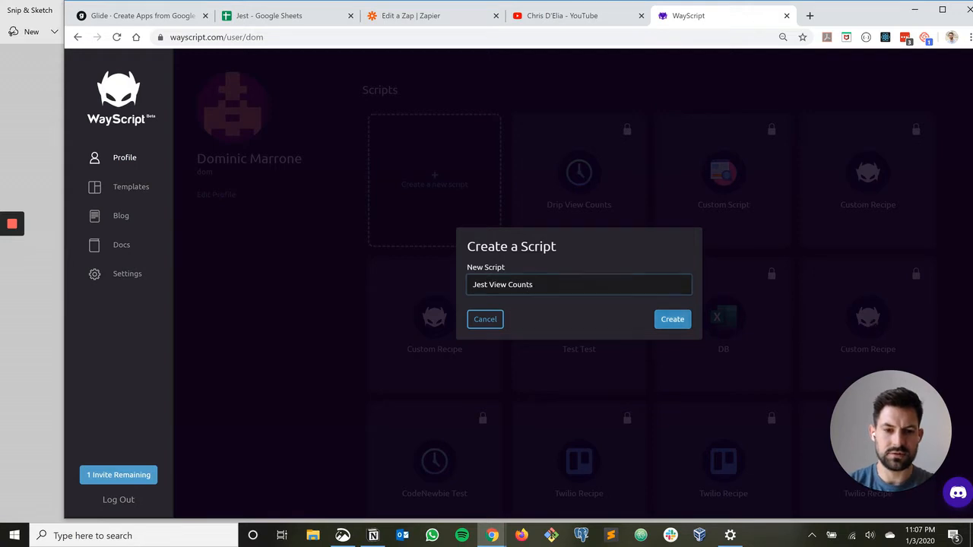
key("Return")
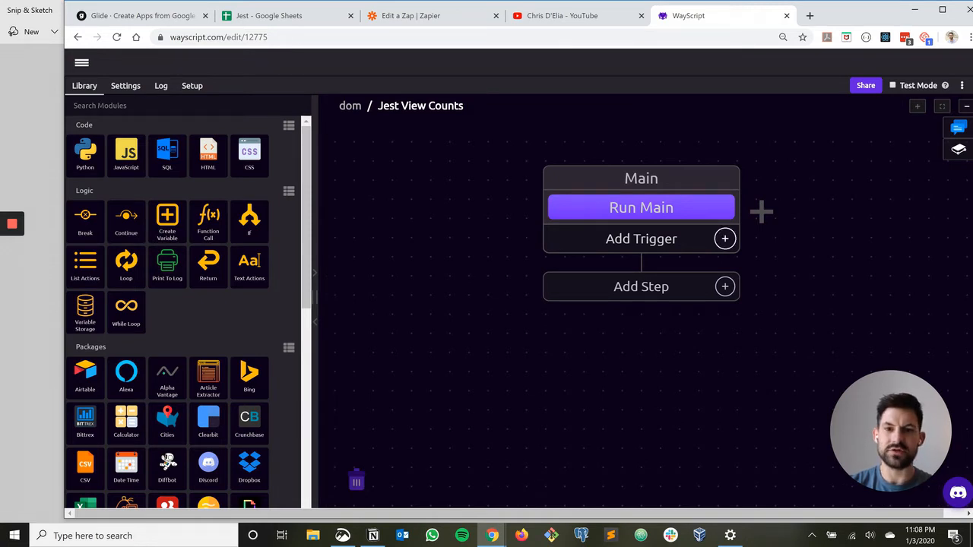
- Add a Time Trigger to the Main flow and set it to run every hour
left_click(724, 238)
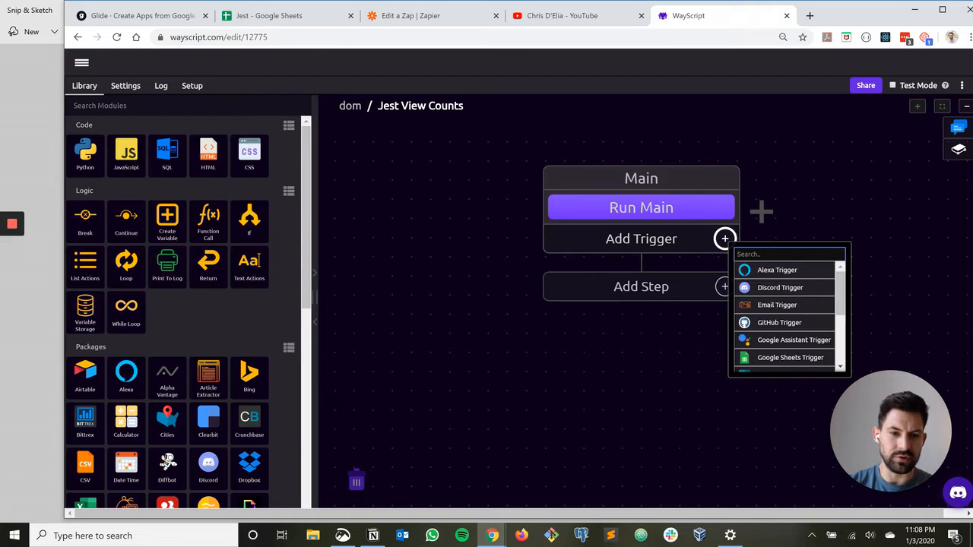
type("time")
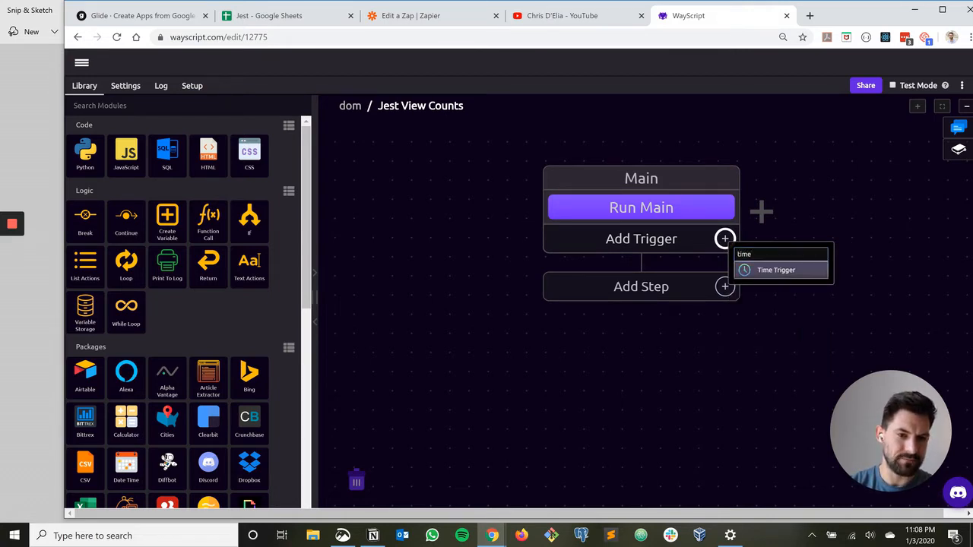
key("Return")
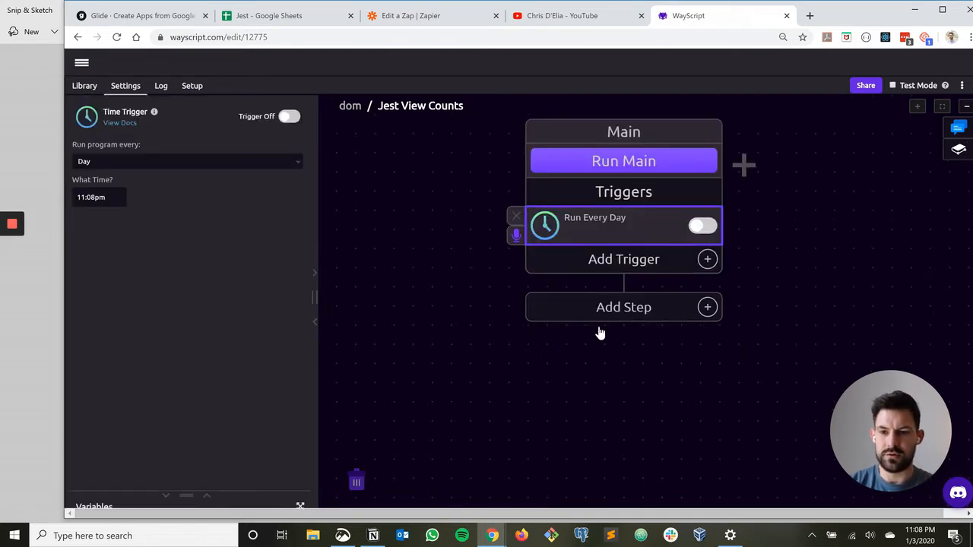
left_click(152, 161)
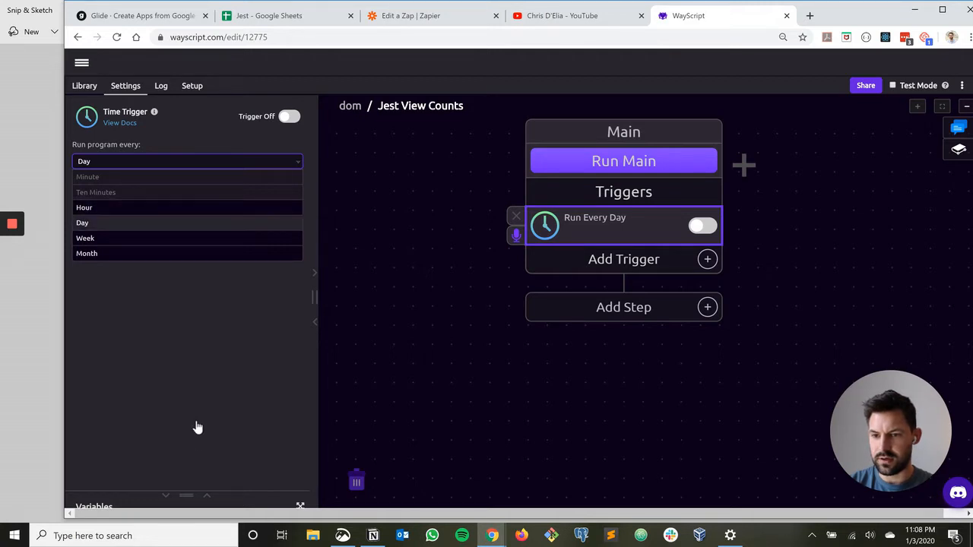
left_click(99, 208)
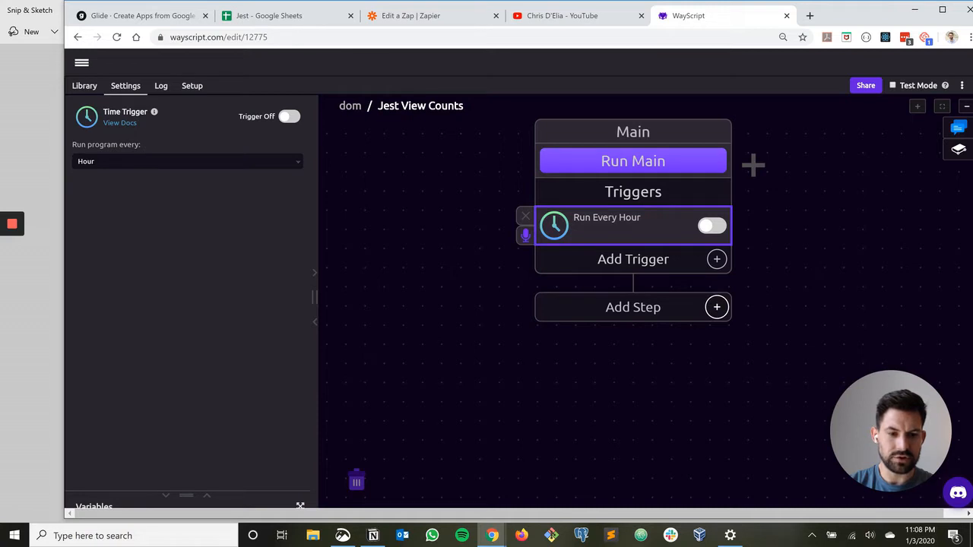
- Add a Google Sheets step that reads the Videos worksheet of the Jest file
left_click(715, 307)
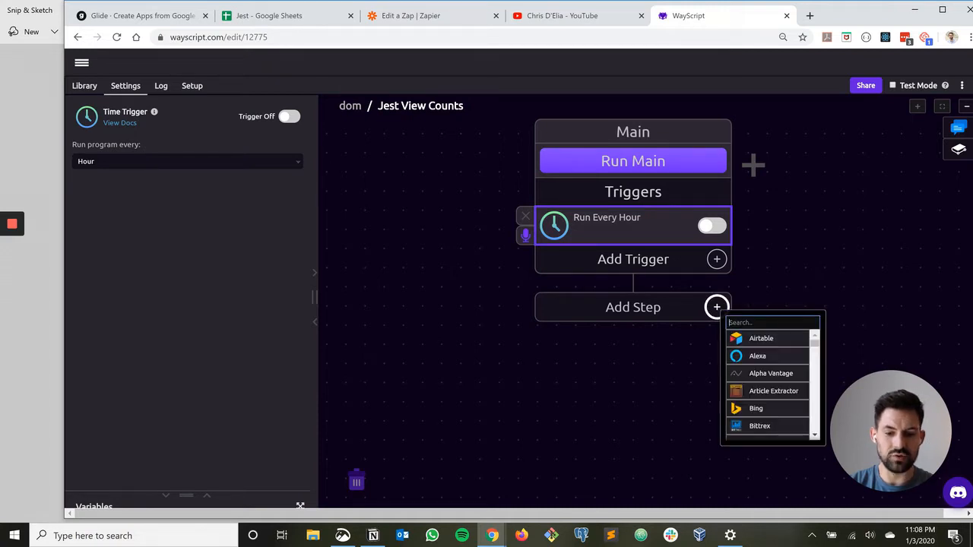
type("goog")
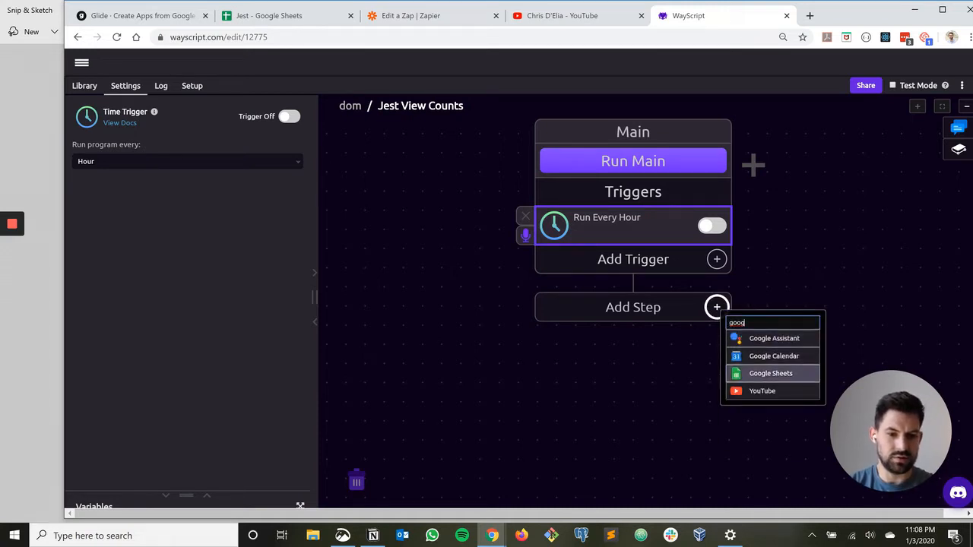
key("Return")
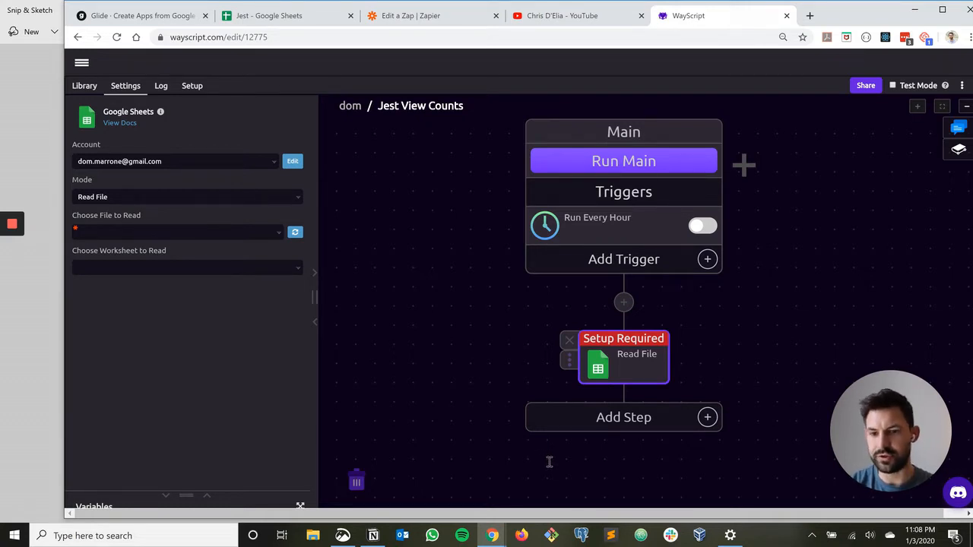
key("Return")
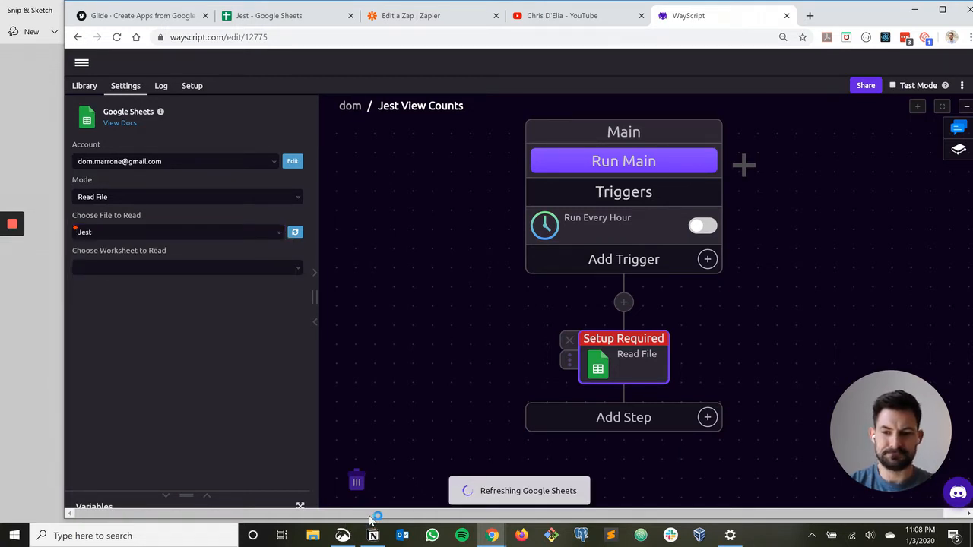
left_click(228, 268)
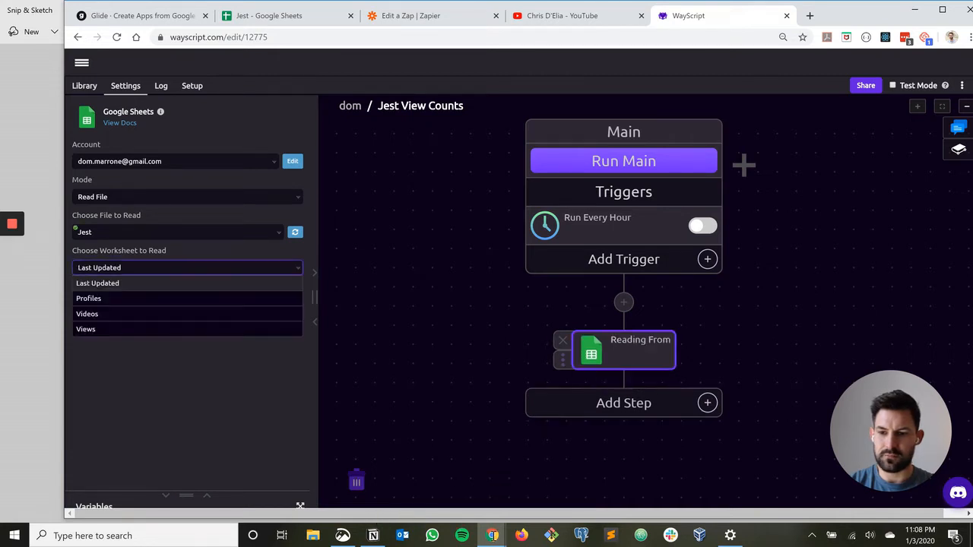
left_click(114, 313)
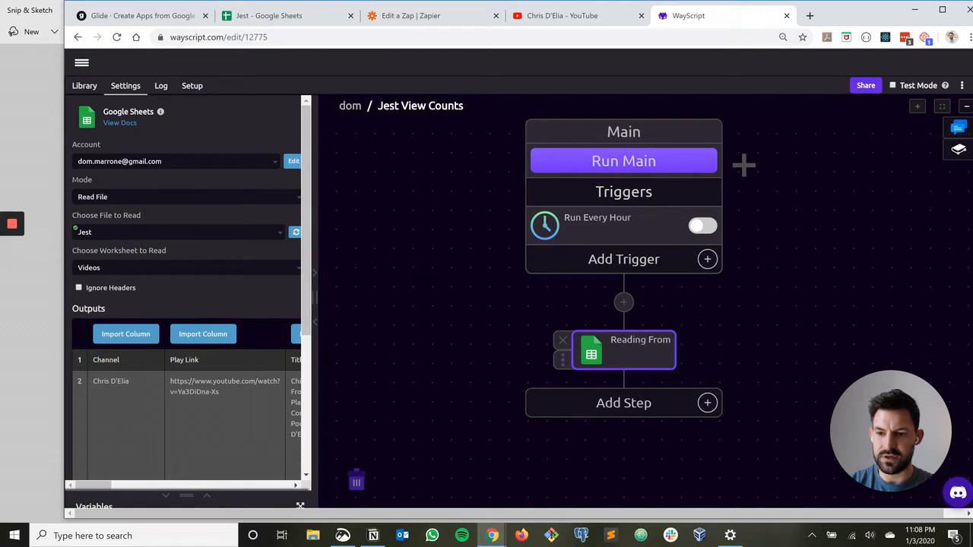
- Ignore the worksheet's headers and import the Play Link column as a variable named Video_URLs
scroll(186, 289, "down", 1)
scroll(186, 289, "down", 1)
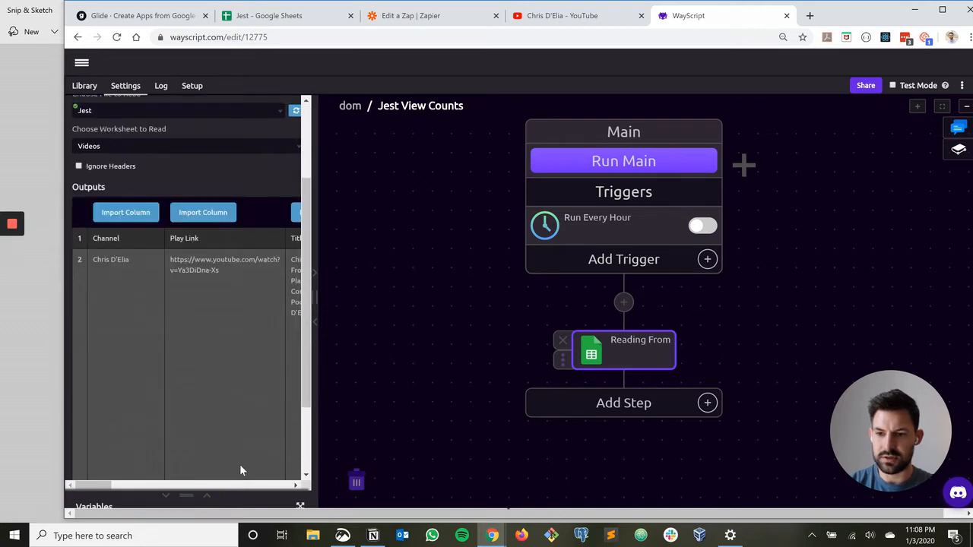
left_click(162, 336)
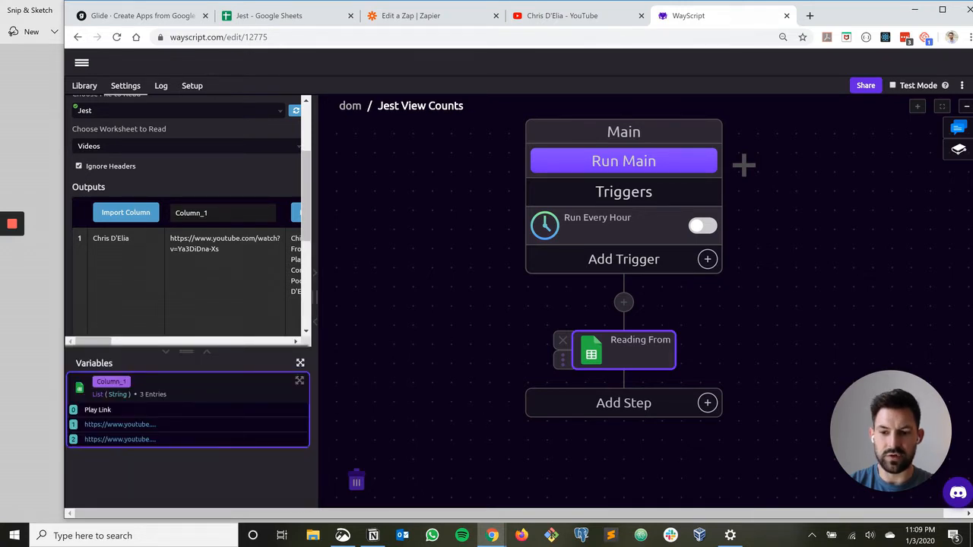
double_click(191, 213)
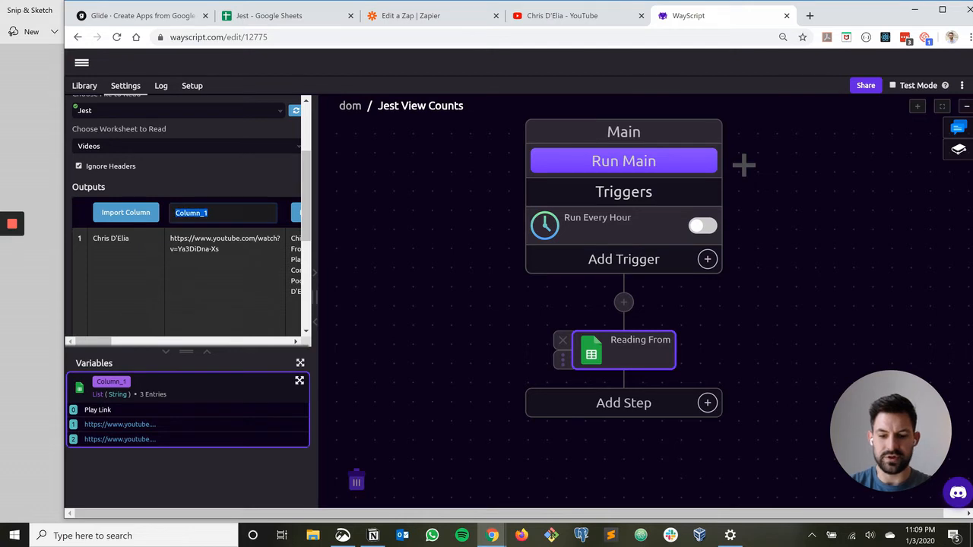
type("Video")
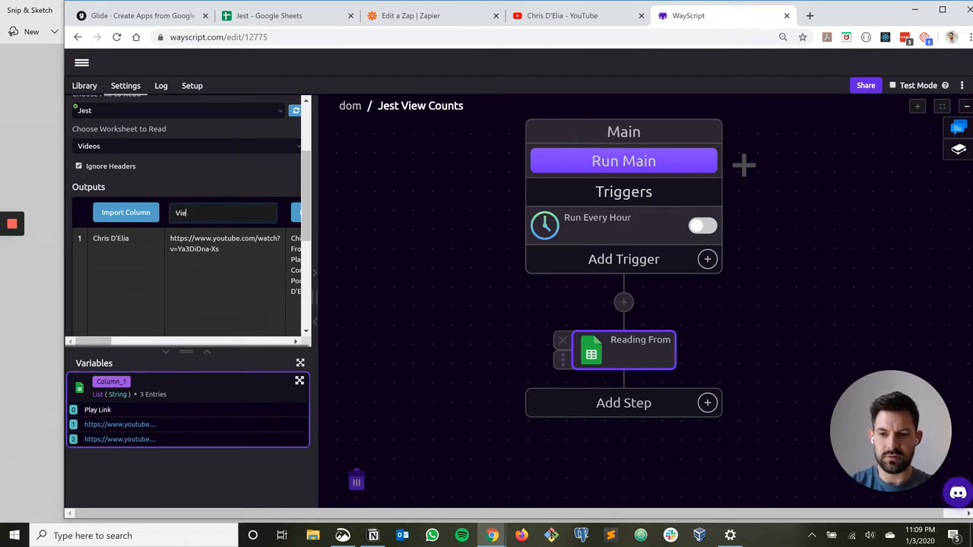
type("_URLs")
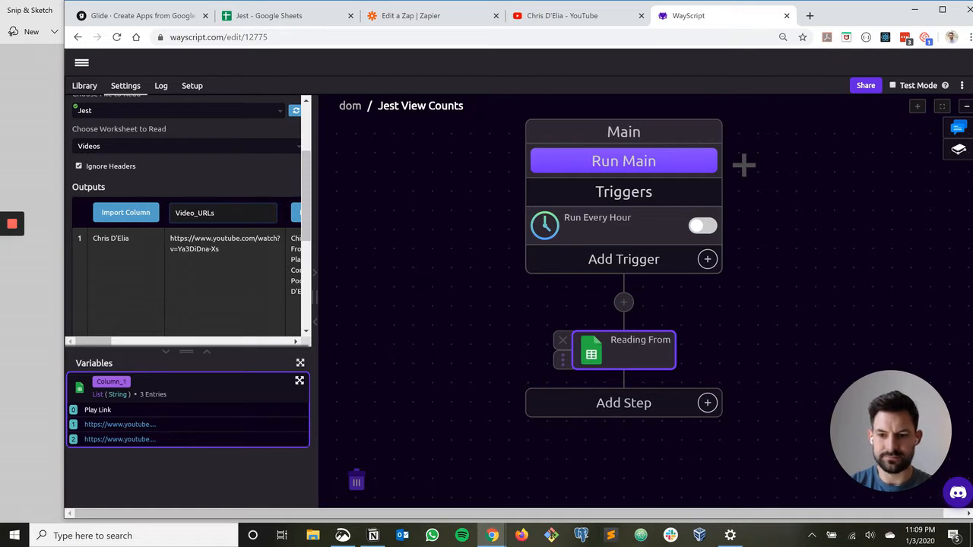
key("Return")
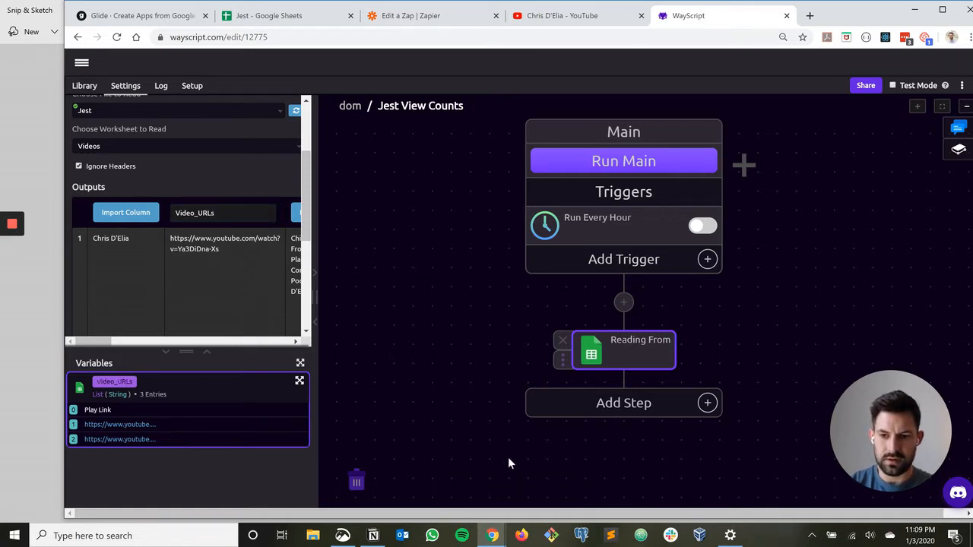
- Add a Loop step after the Google Sheets step and set it to loop over Video_URLs
left_click(707, 403)
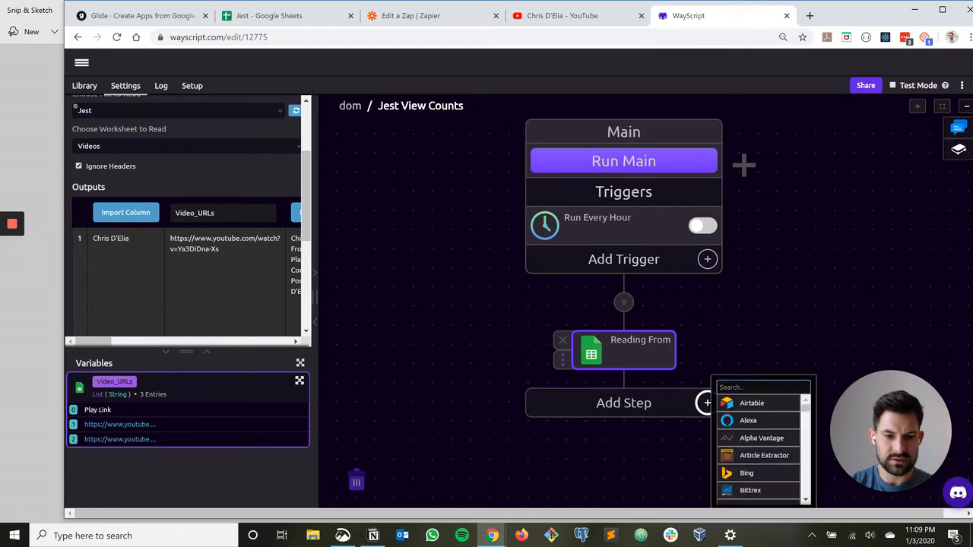
type("loop")
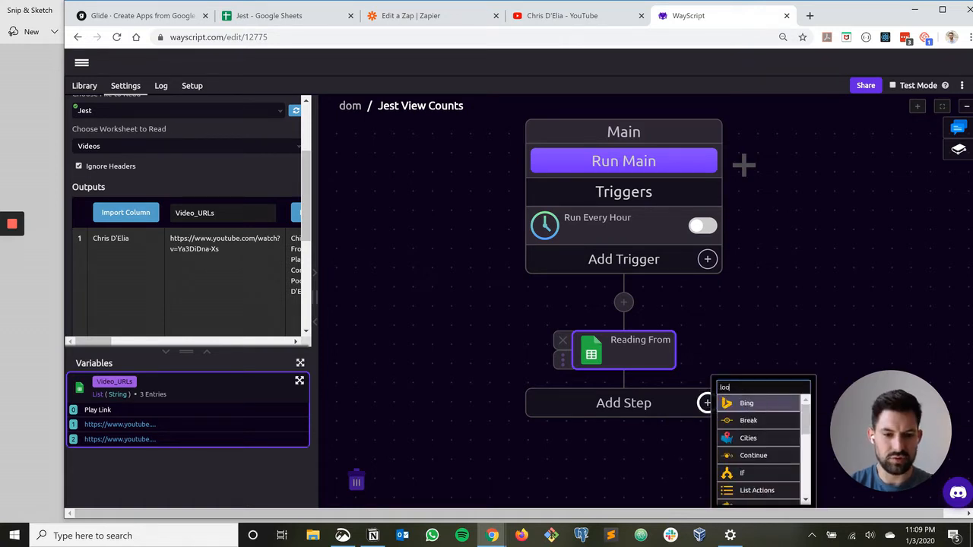
key("Down")
key("Down")
key("Return")
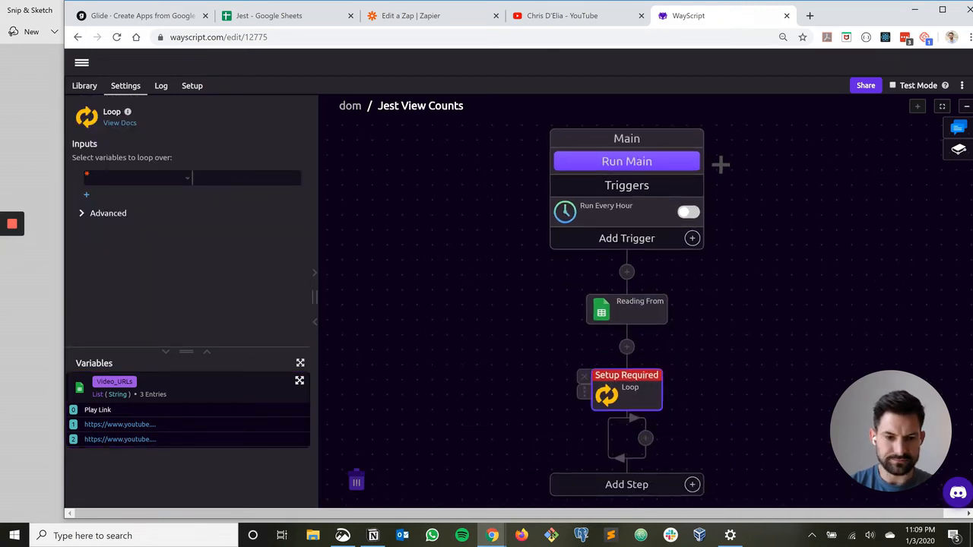
left_click_drag(760, 304, 769, 226)
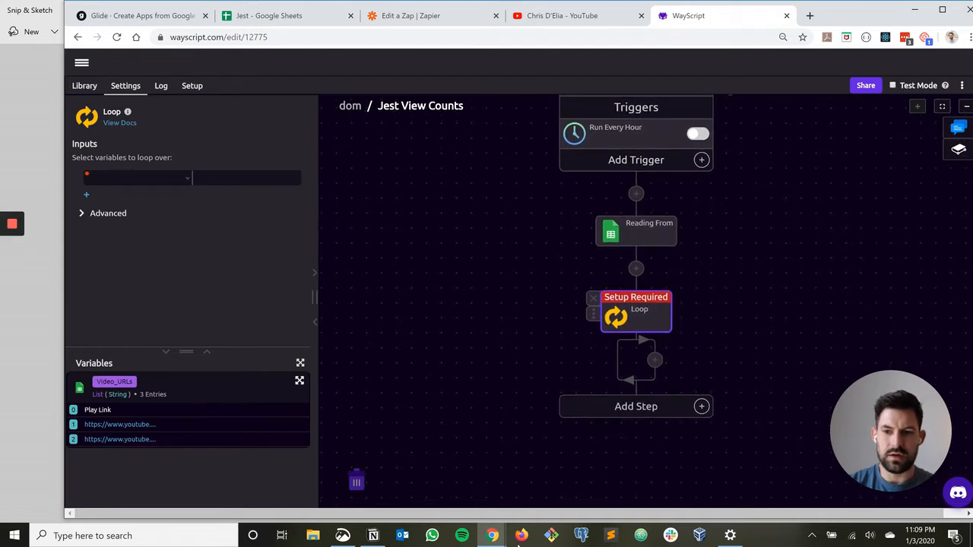
key("Tab")
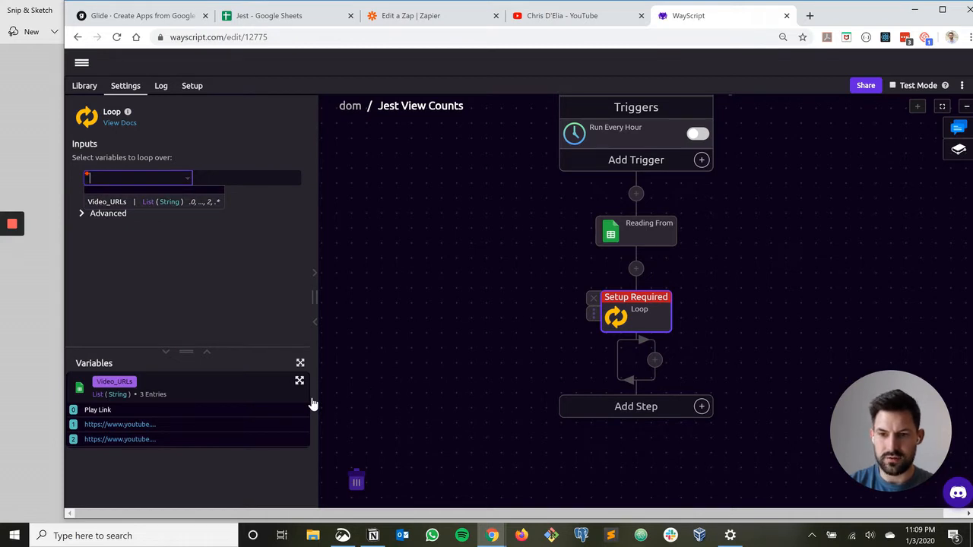
key("Return")
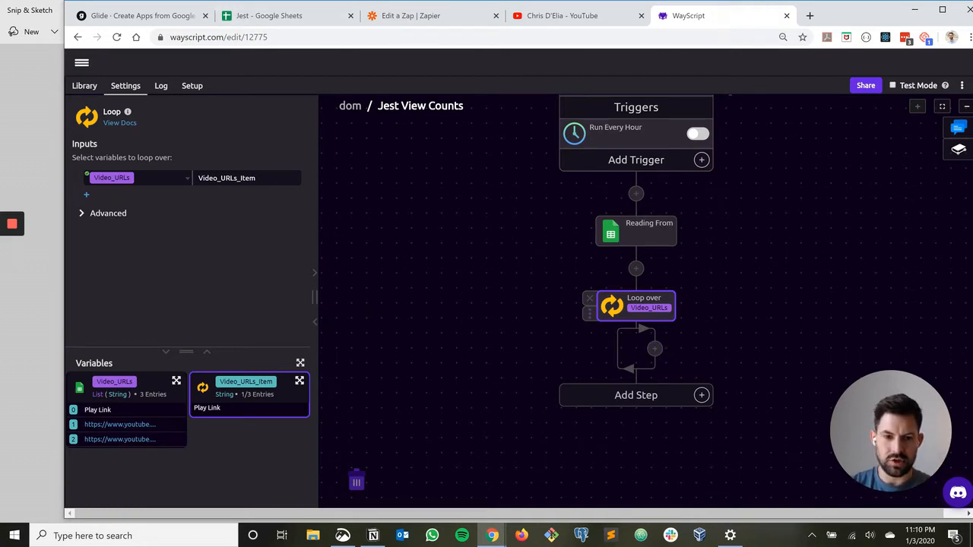
- Add a YouTube step for getting video data inside the loop, with the second Video_URLs entry (Video_URLs.1) as its video URL
left_click(654, 348)
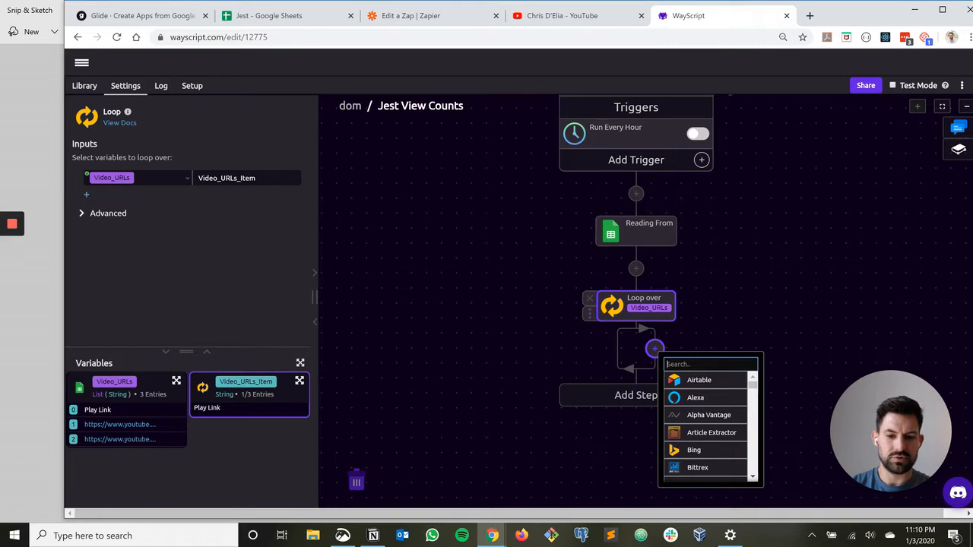
type("you")
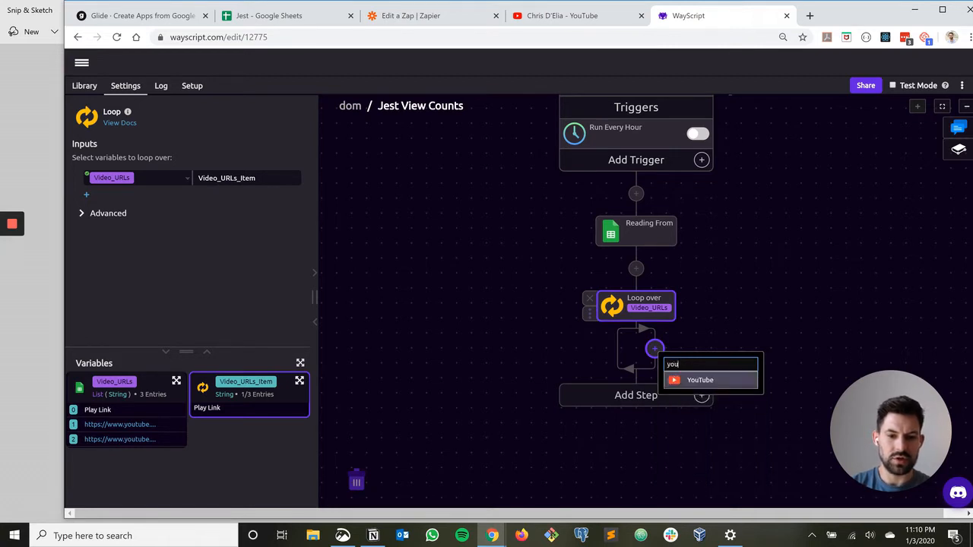
key("Return")
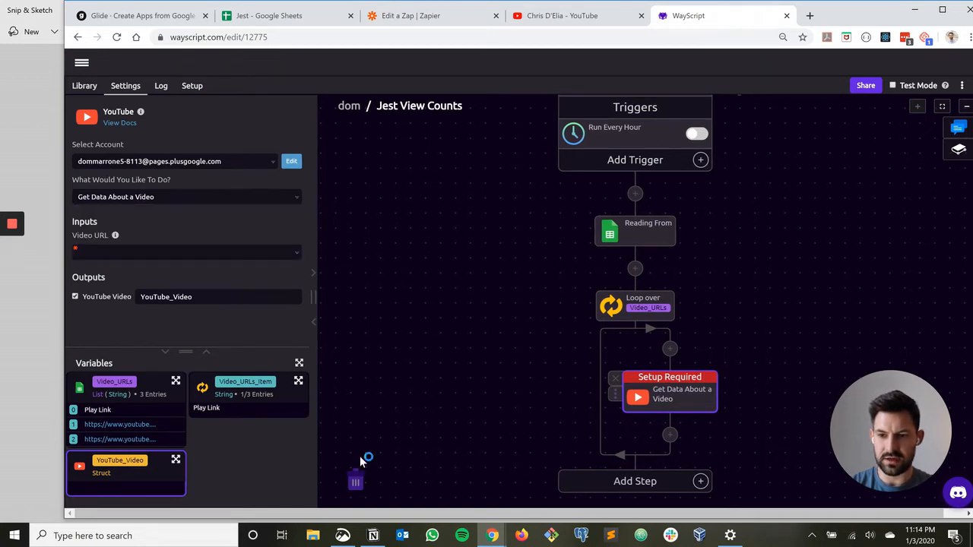
left_click(266, 254)
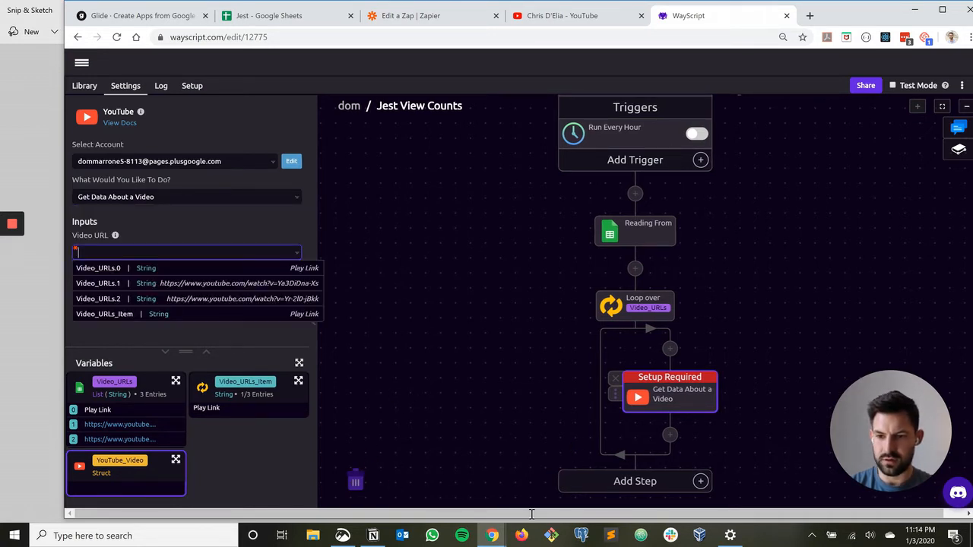
left_click(122, 283)
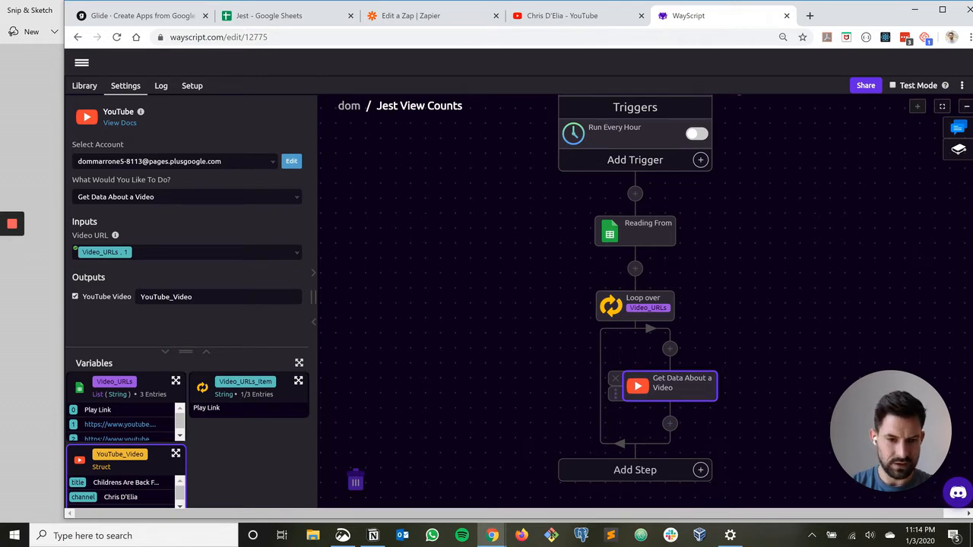
- Add a Google Sheets step after the YouTube step inside the loop and set its mode to Write File
left_click(670, 423)
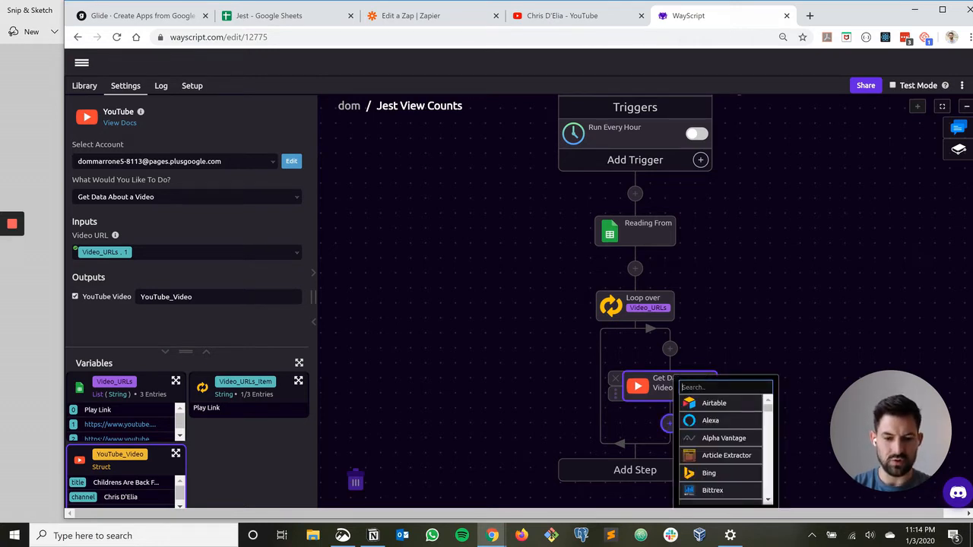
type("goo")
key("BackSpace")
key("BackSpace")
type("goog")
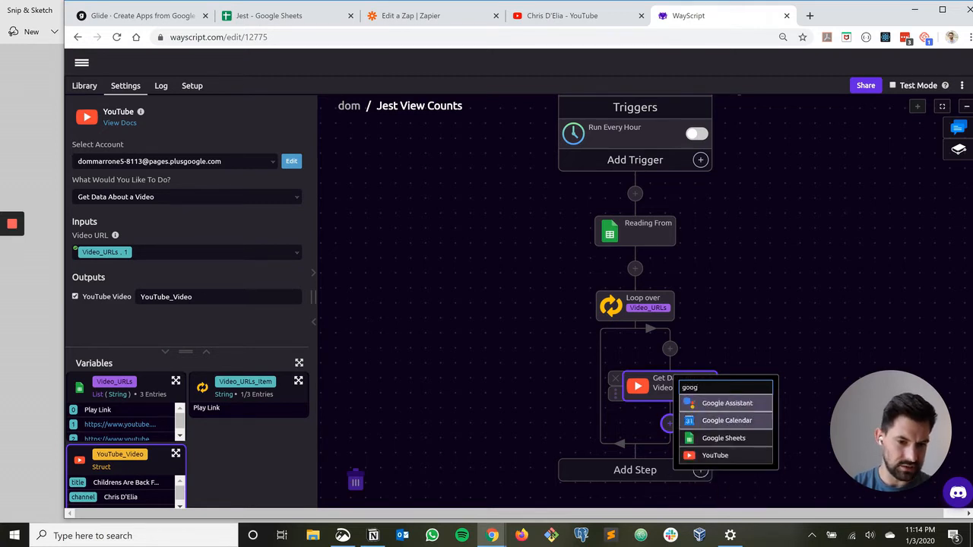
left_click(724, 438)
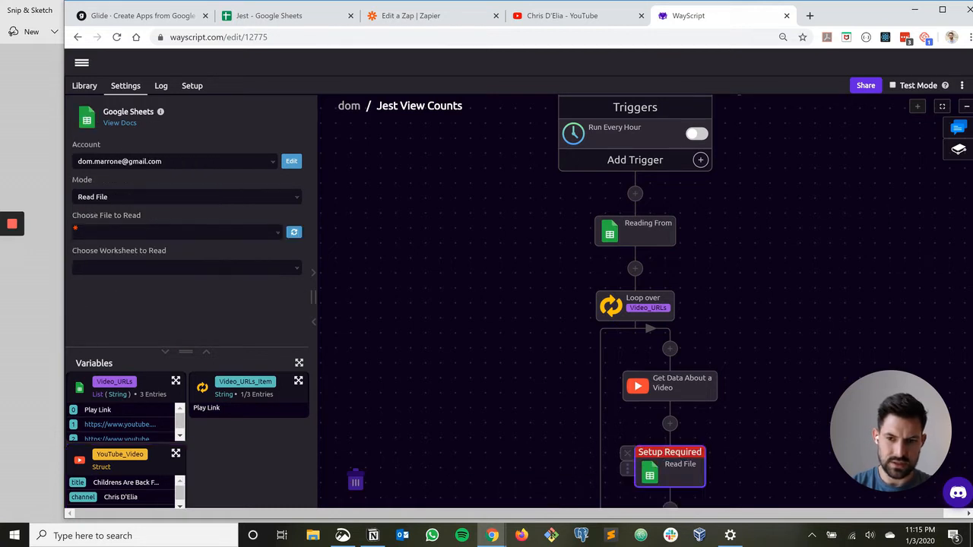
left_click(117, 227)
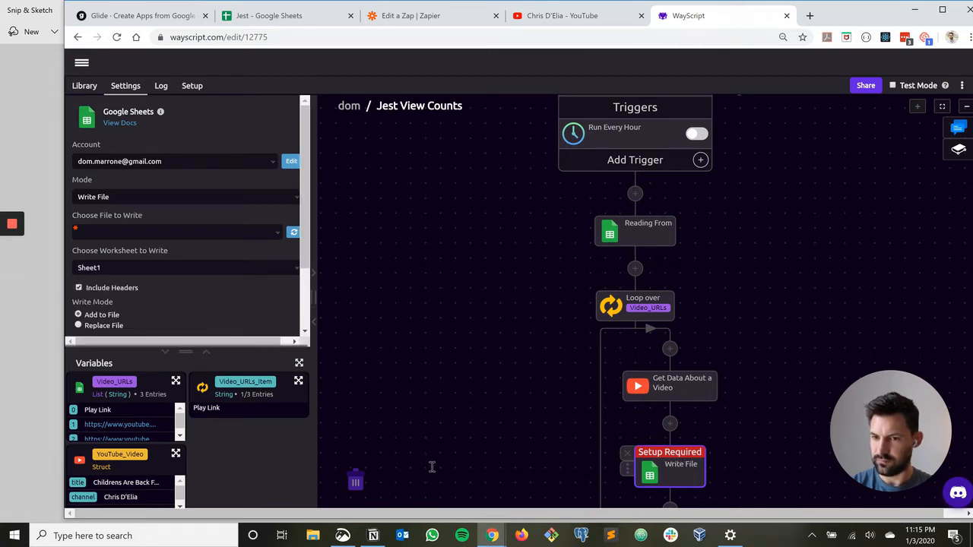
- Make the in-loop Google Sheets step write to the Views worksheet of the Jest file, with Replace File as write mode
left_click(216, 233)
left_click(152, 263)
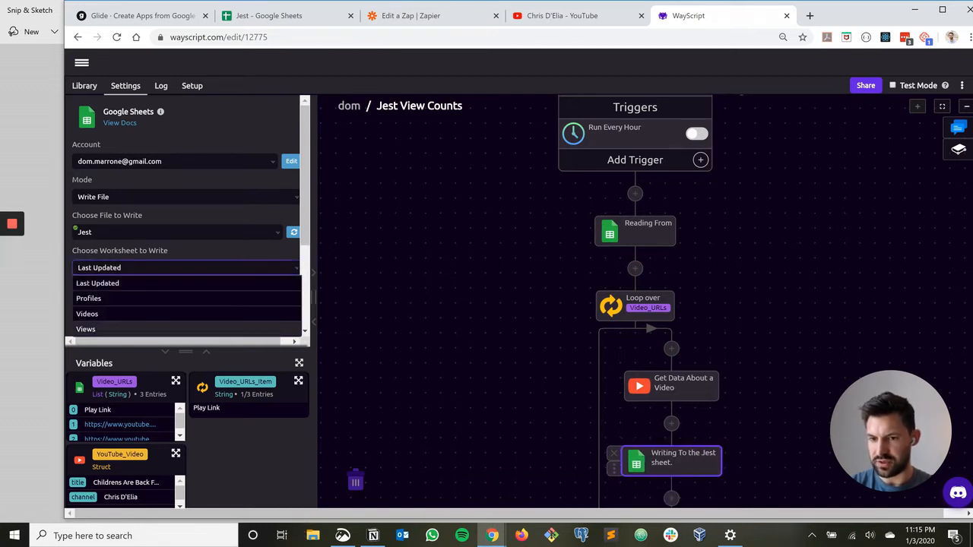
left_click(85, 328)
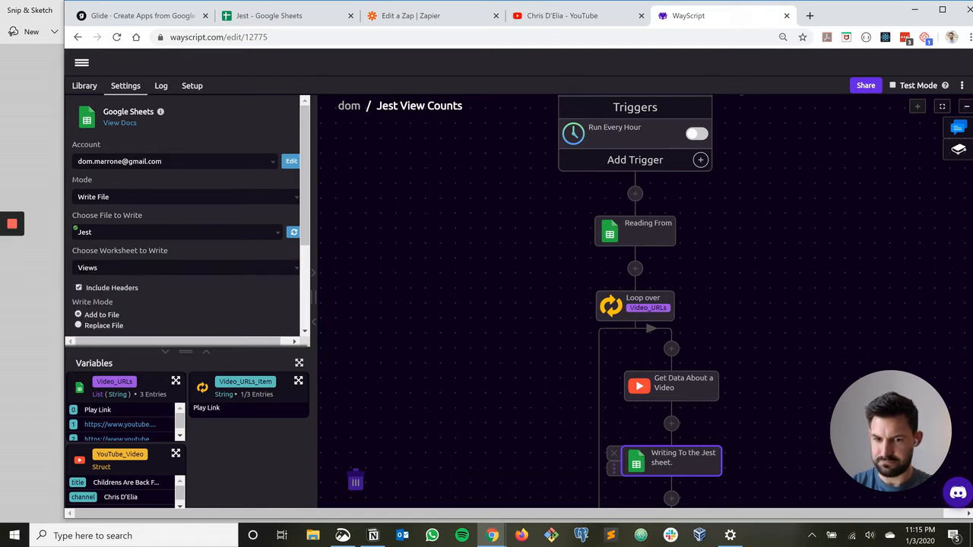
scroll(186, 217, "down", 2)
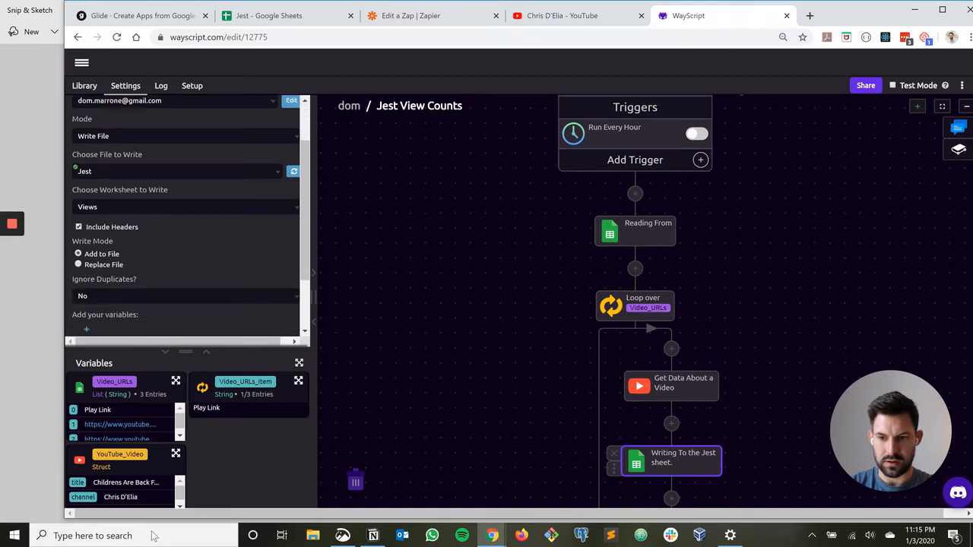
left_click(78, 265)
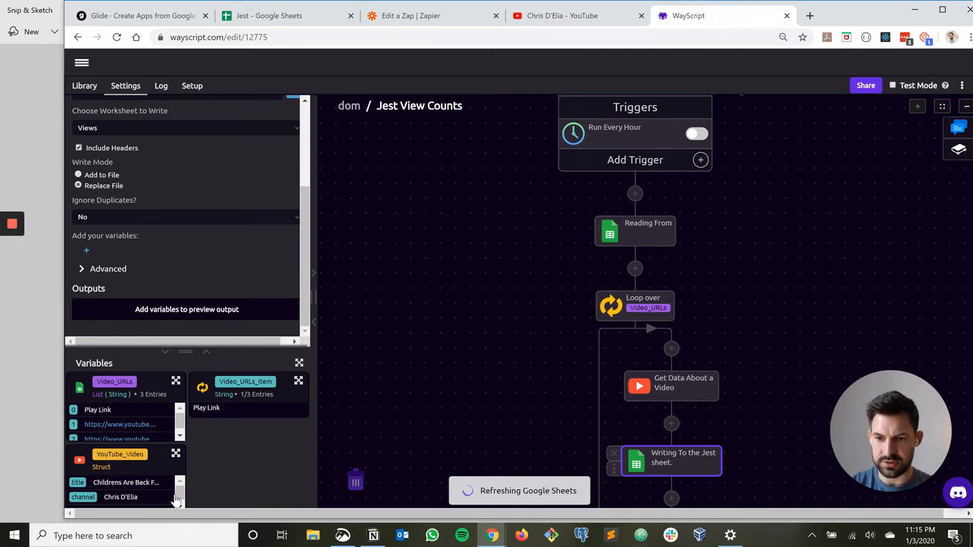
- Add Video_URLs_Item as the first variable written to the Views worksheet
left_click(248, 252)
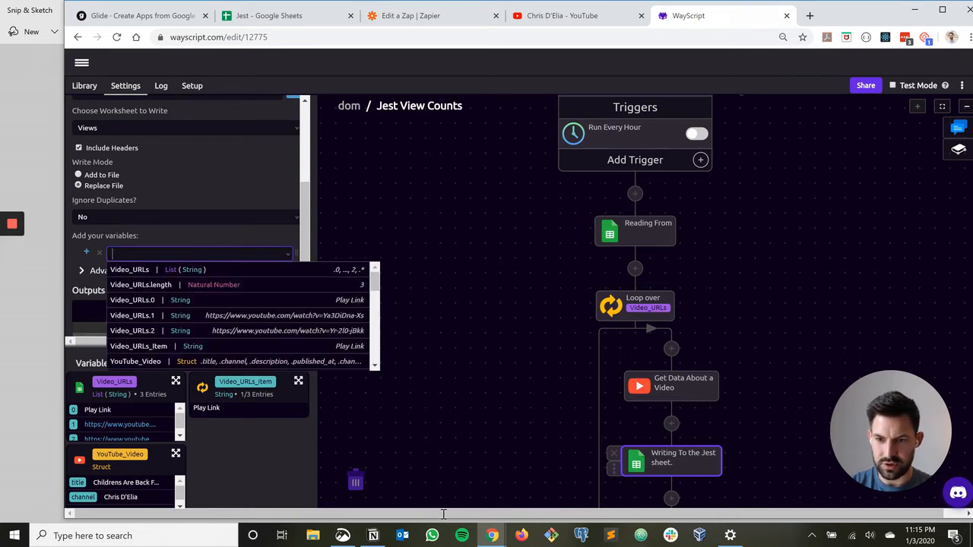
key("Down")
key("Down")
key("Down")
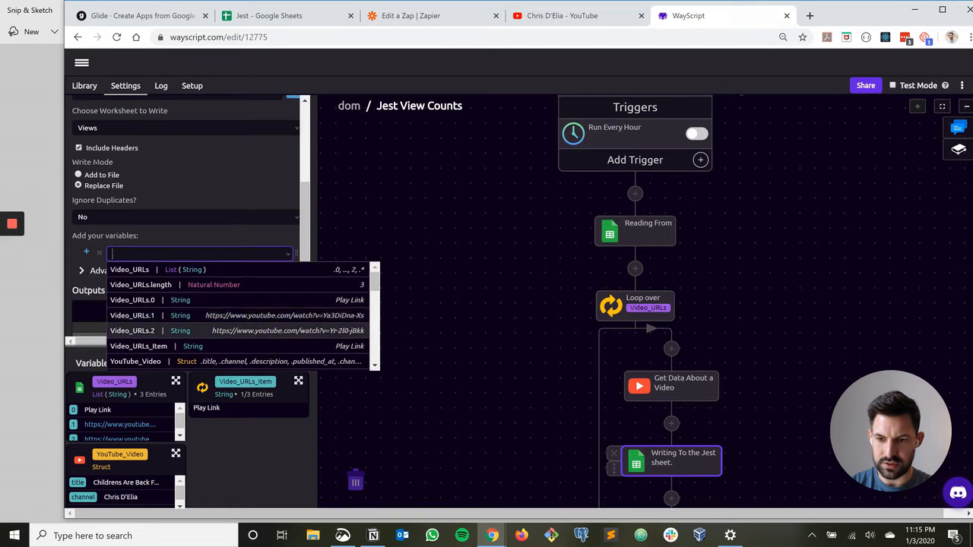
key("Return")
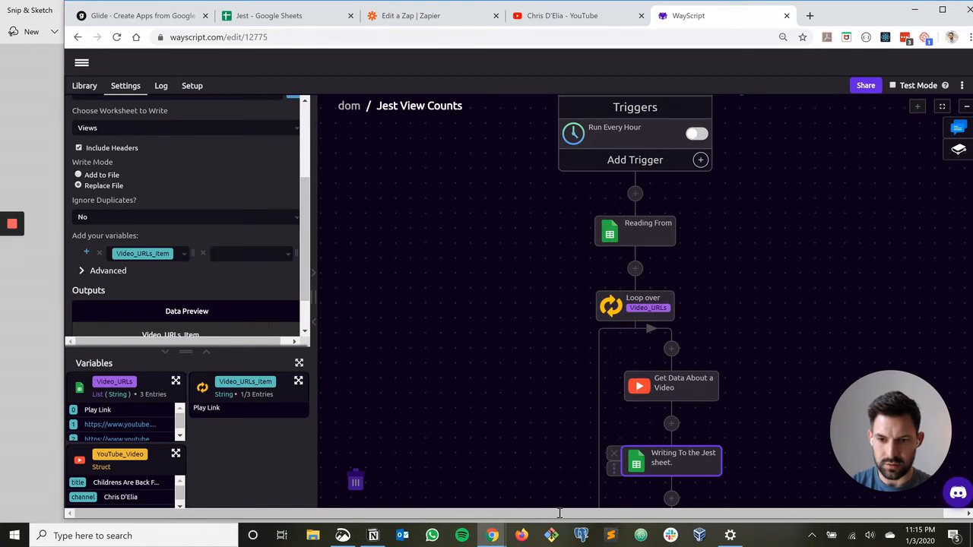
- Set YouTube_Video.view_count as the second variable written to the Views worksheet
scroll(346, 315, "down", 2)
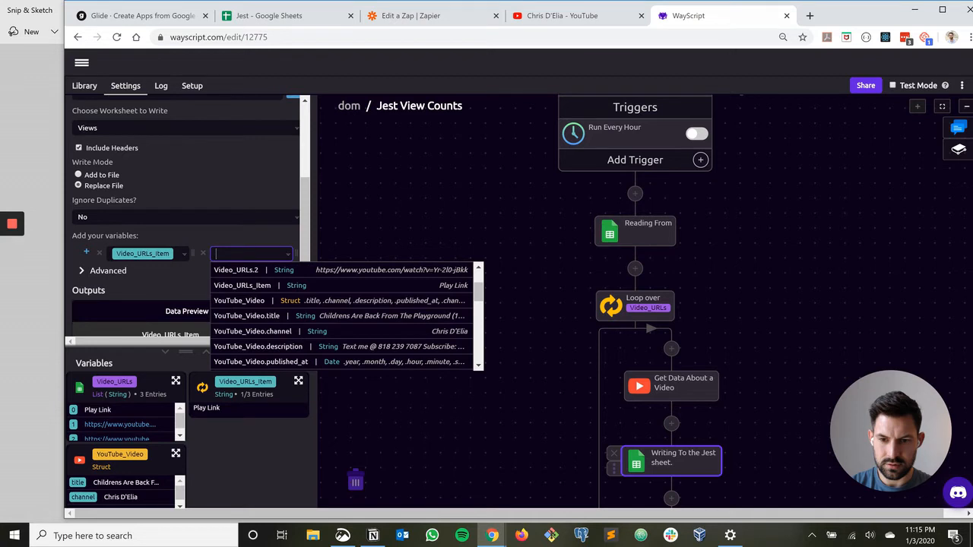
scroll(346, 315, "down", 4)
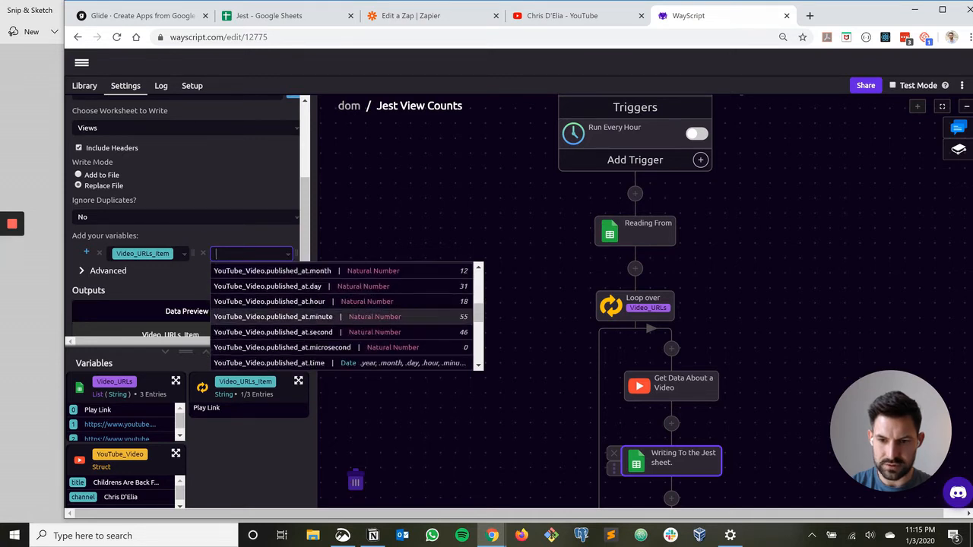
scroll(346, 315, "down", 2)
scroll(345, 315, "down", 2)
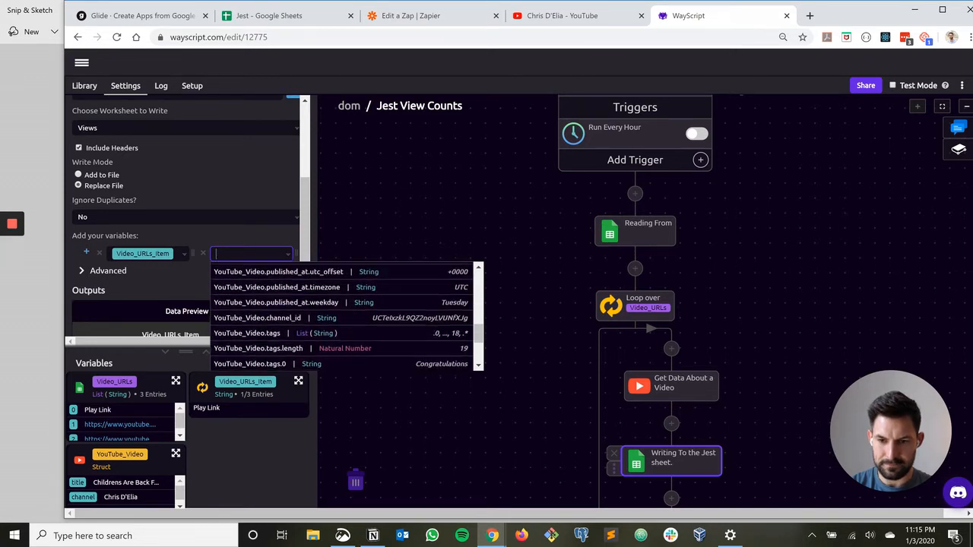
scroll(346, 315, "down", 3)
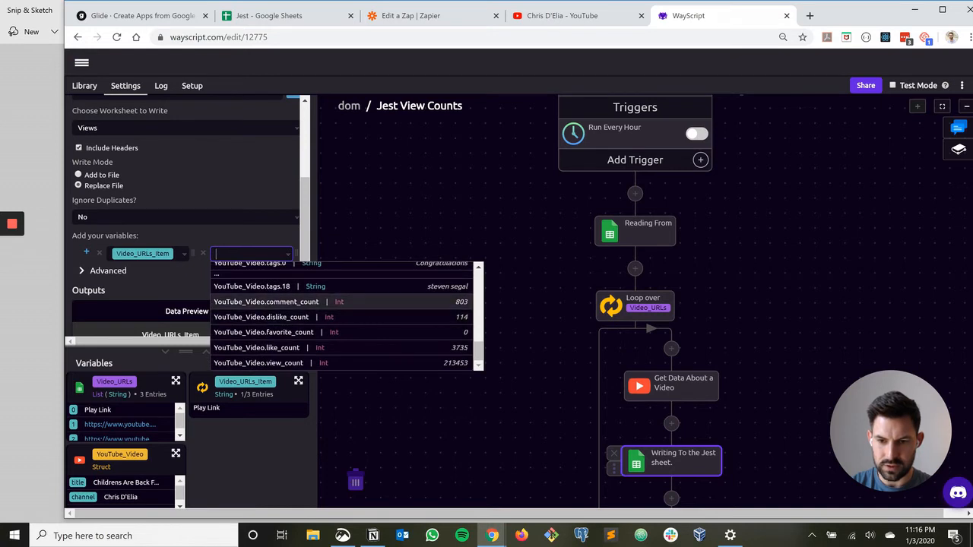
left_click(259, 363)
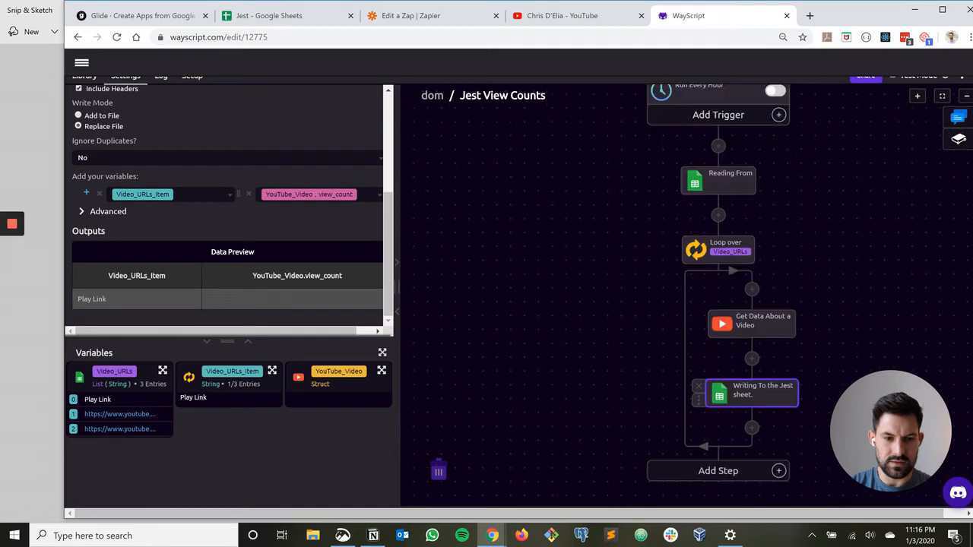
- Add a Date Time step after the loop, keeping US/Eastern as its time zone
scroll(682, 304, "down", 2)
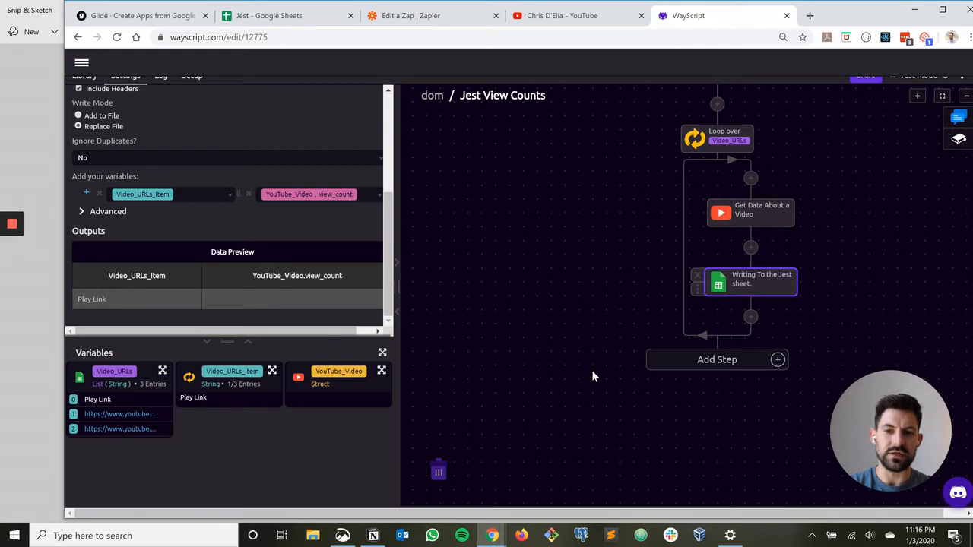
left_click(776, 360)
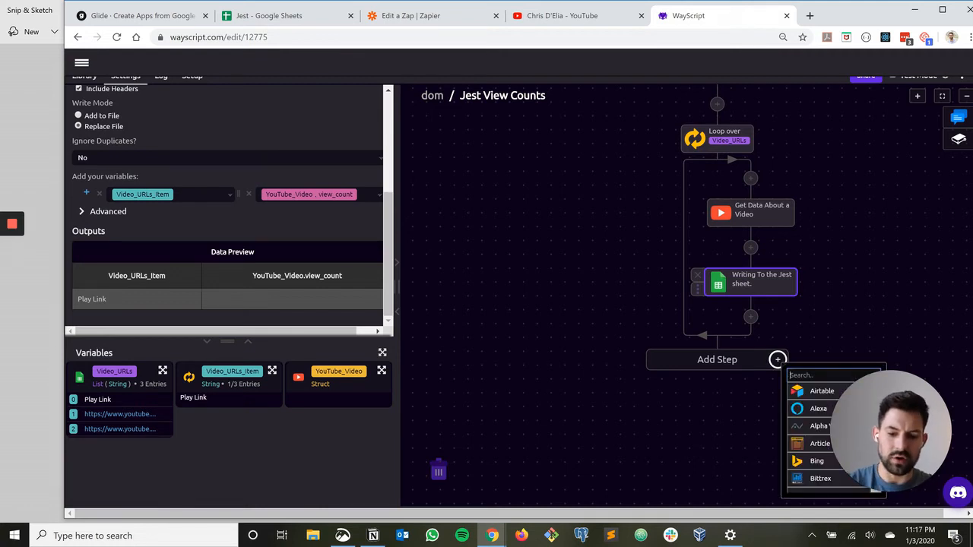
type("da")
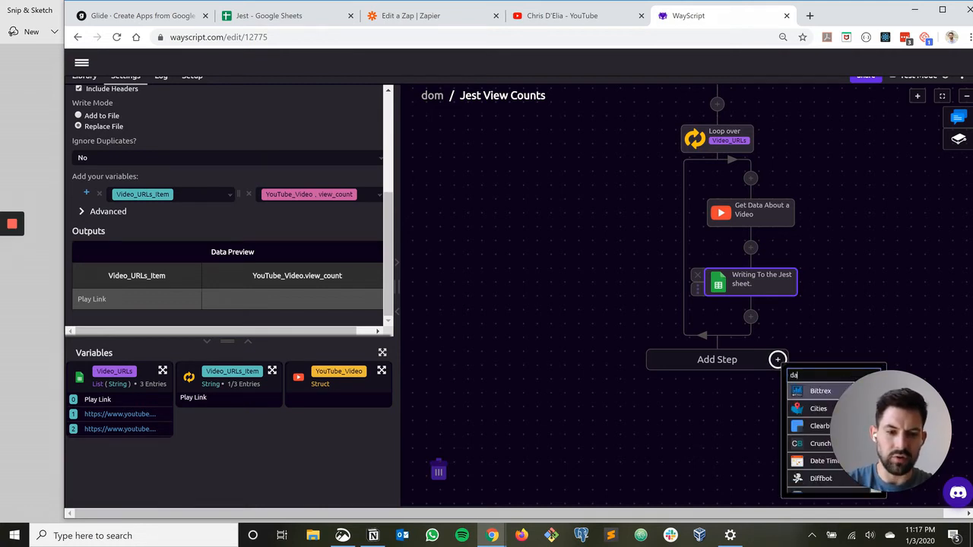
type("te")
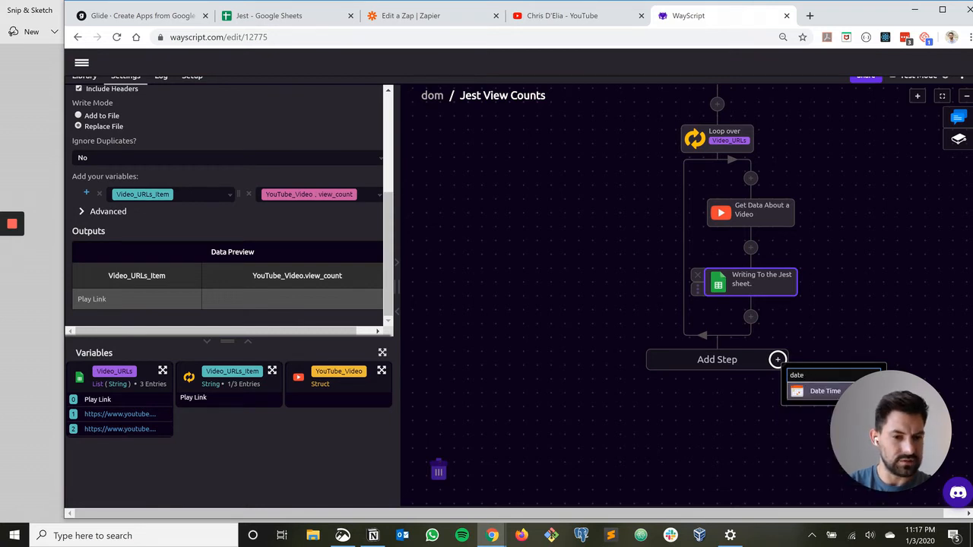
left_click(824, 391)
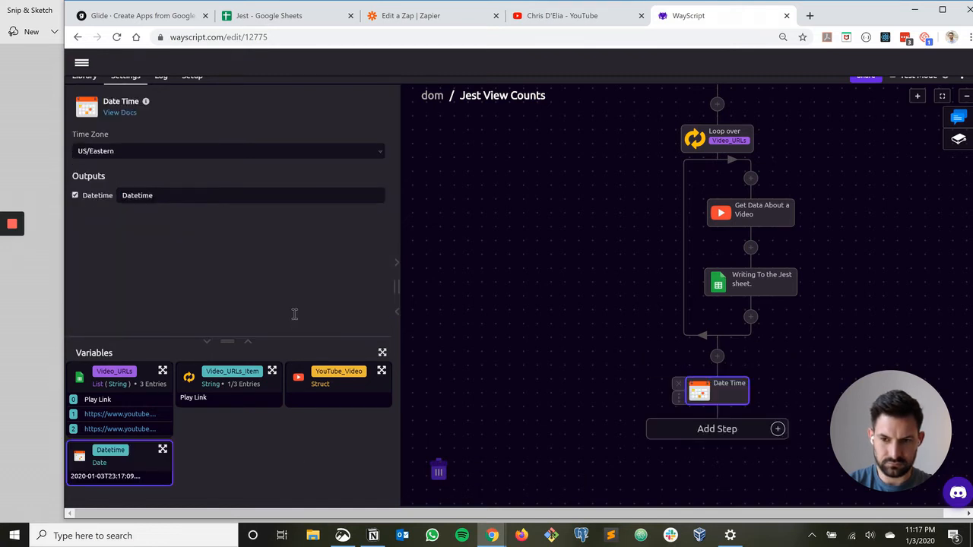
left_click(209, 296)
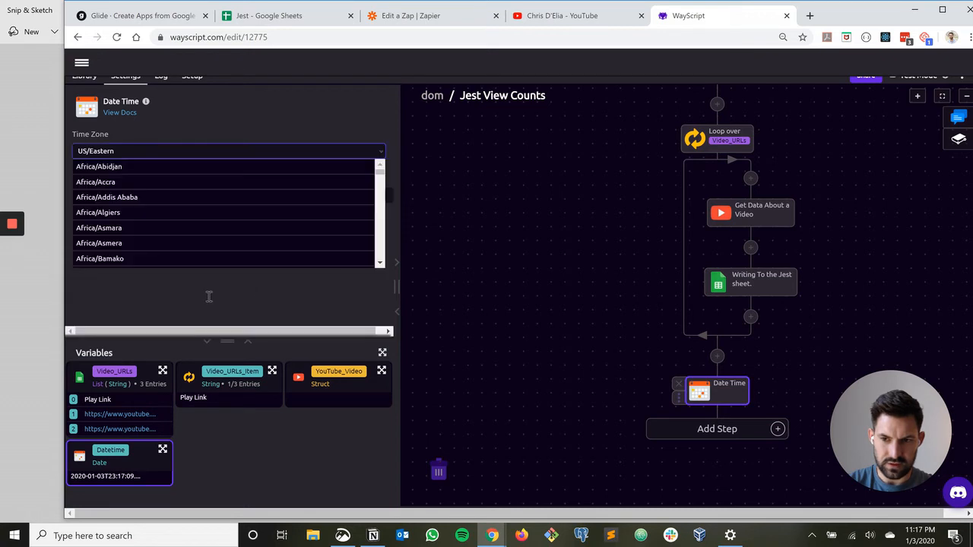
left_click(287, 256)
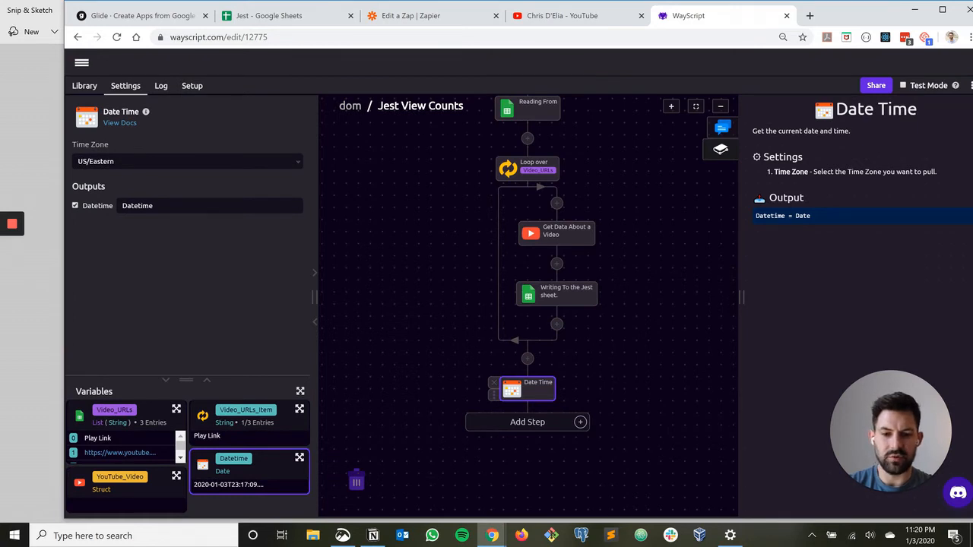
- Add a Google Sheets step after the Date Time step and set its mode to Write File
left_click(580, 422)
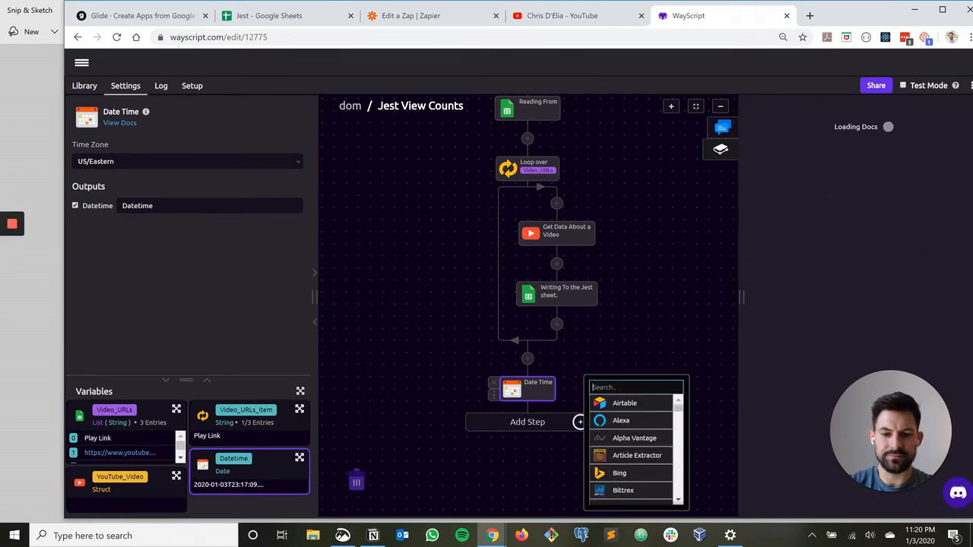
type("goog")
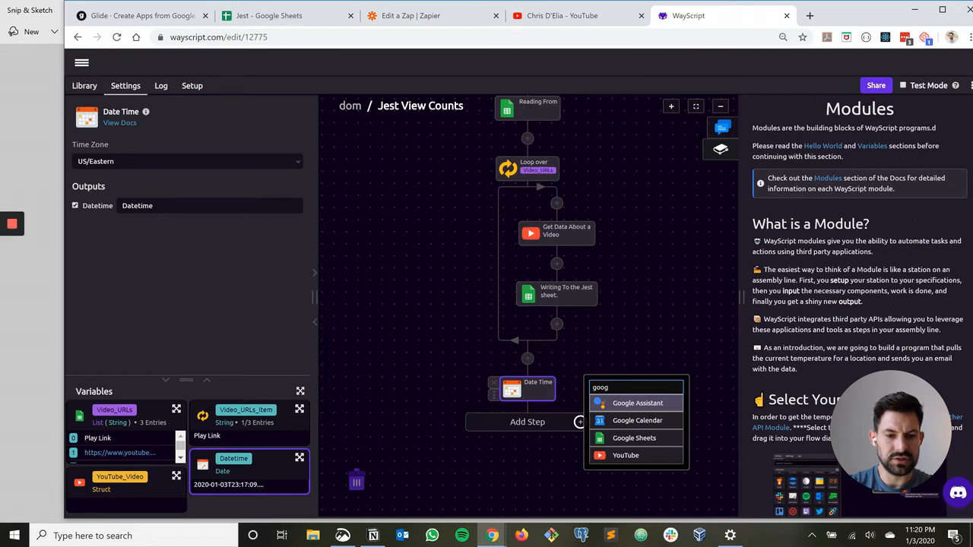
left_click(635, 439)
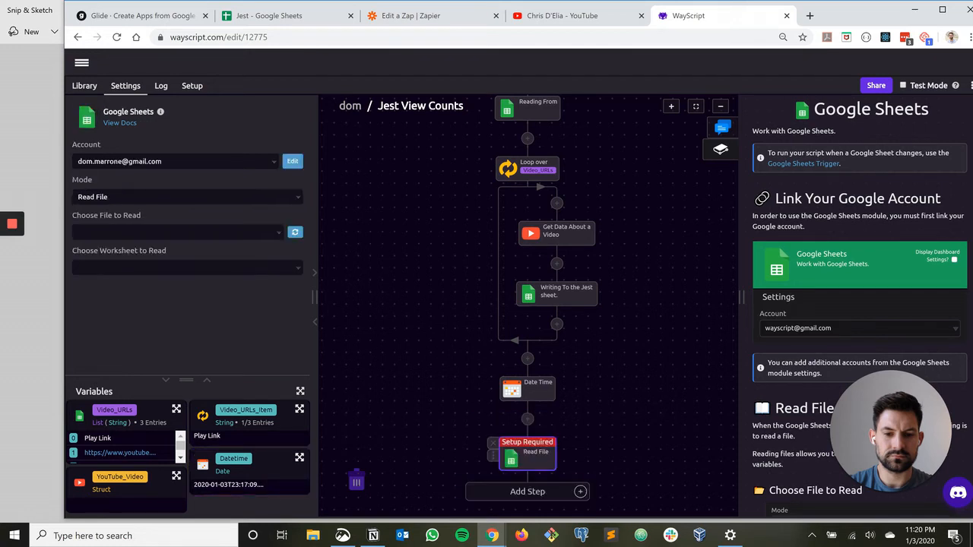
left_click(252, 197)
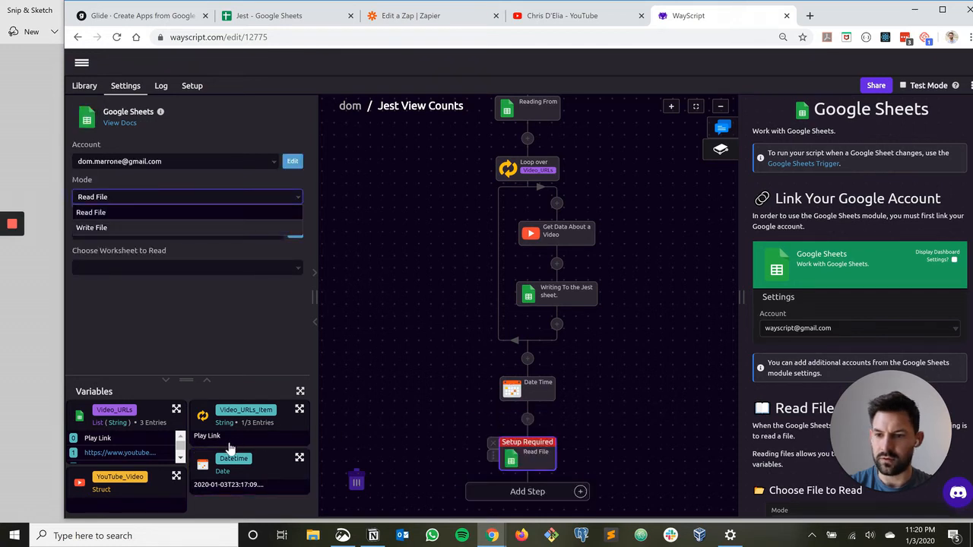
left_click(116, 228)
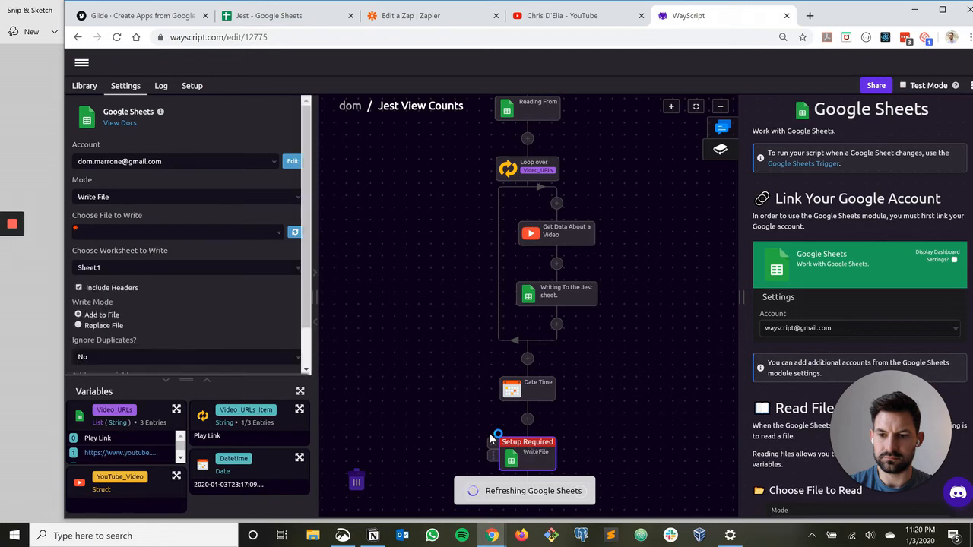
- Choose the Jest file and its Last Updated worksheet as the target of the final write step
left_click(249, 231)
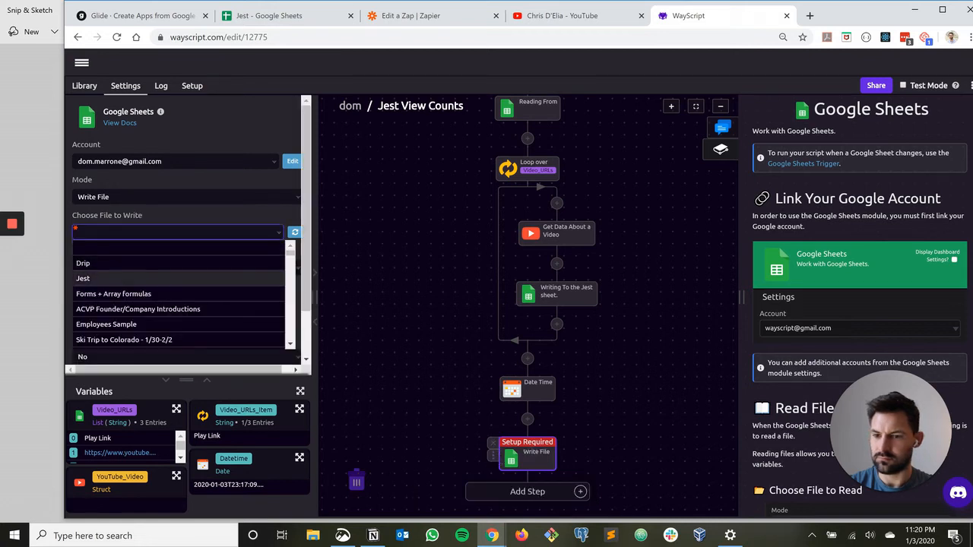
left_click(174, 278)
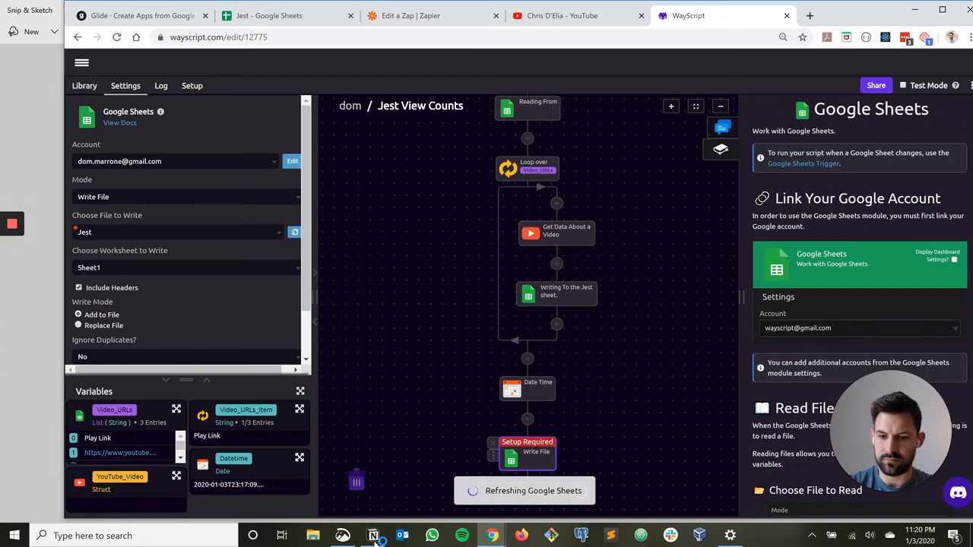
left_click(186, 268)
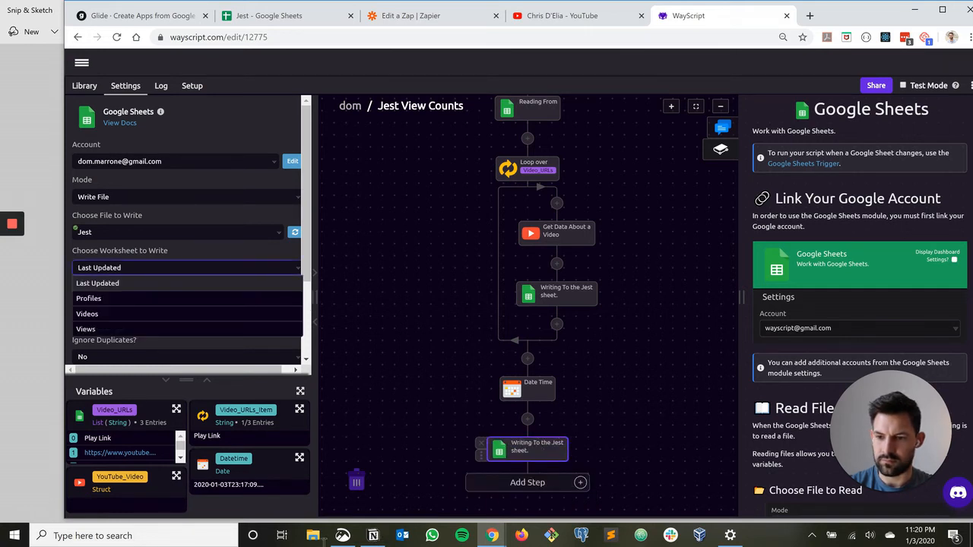
left_click(411, 365)
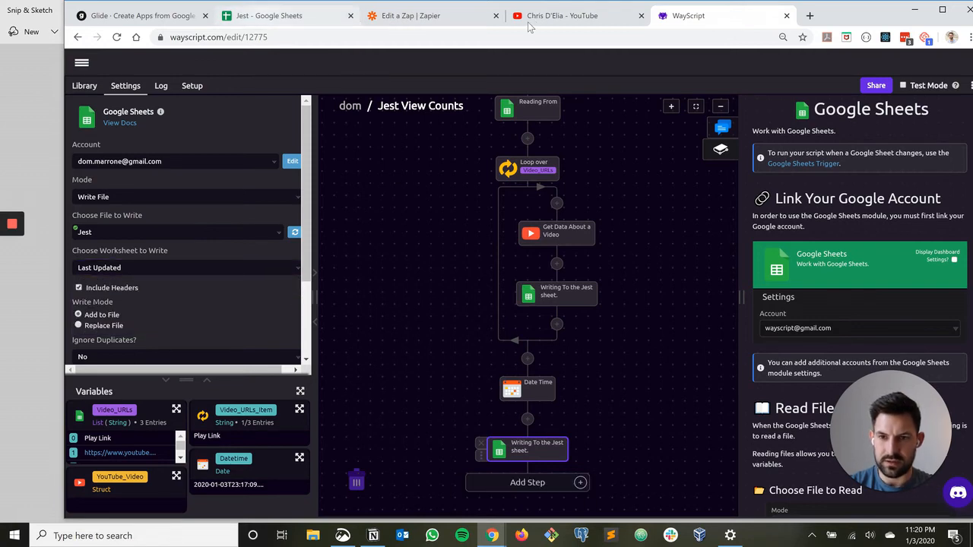
- Check the Last Updated worksheet in the Jest Google Sheets file, and return to the WayScript editor
left_click(266, 16)
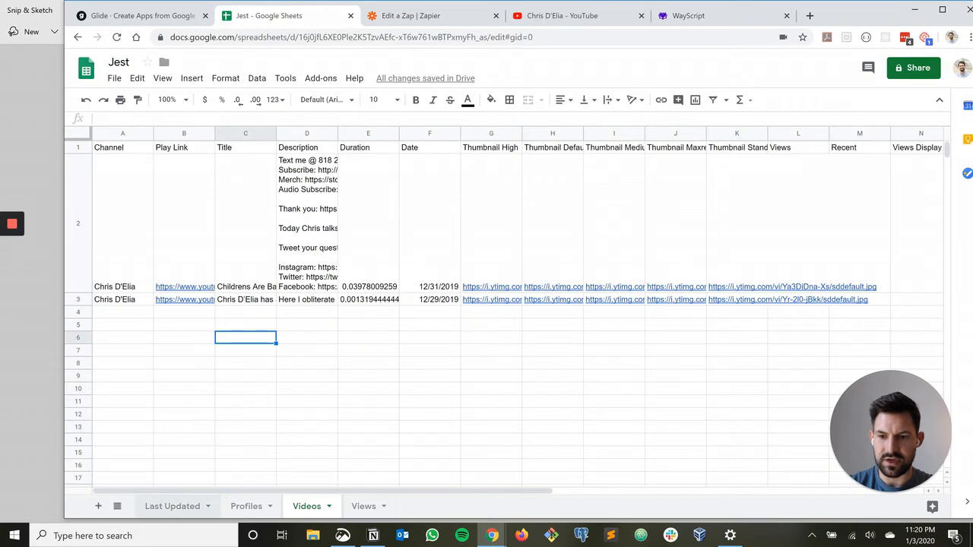
left_click(173, 507)
key("Up")
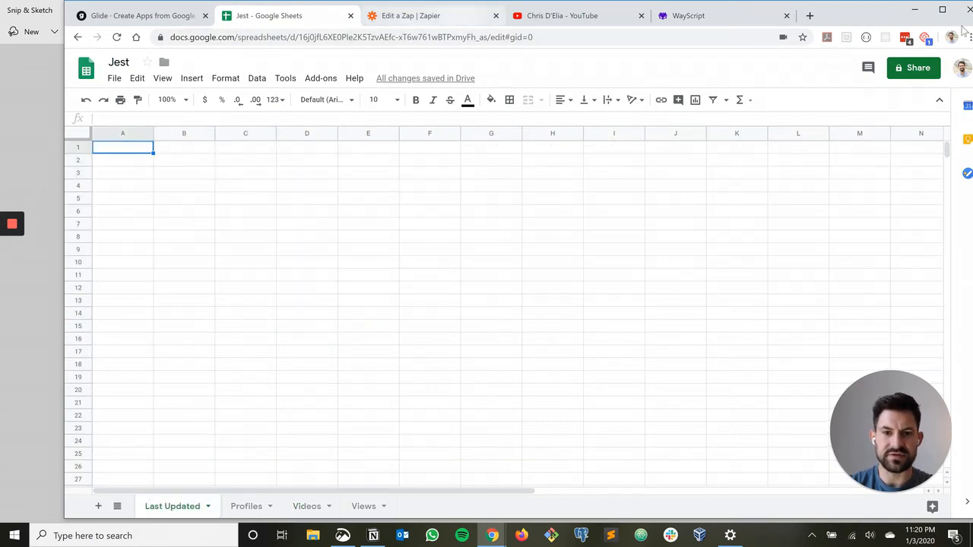
left_click(687, 15)
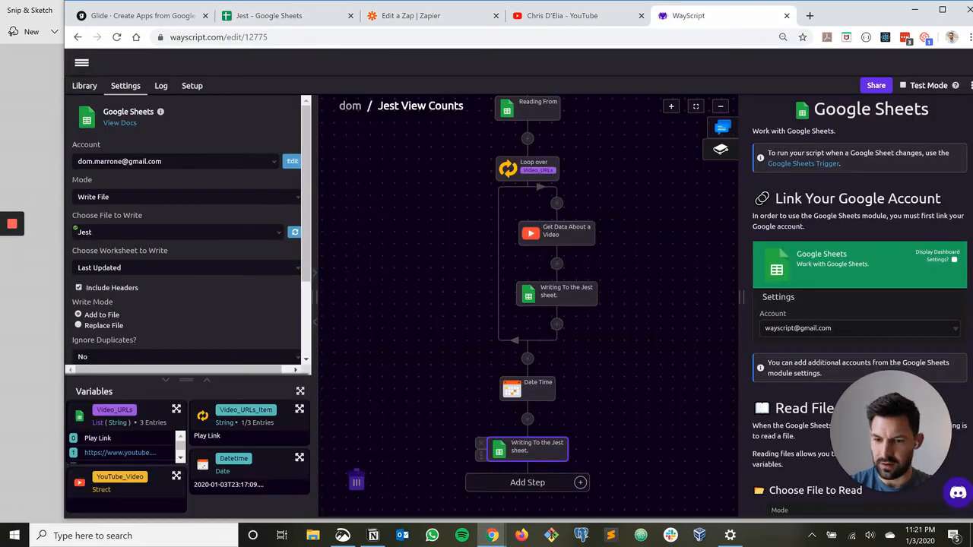
- Set the final write step's mode to Replace File and add Datetime.date as its first variable
scroll(188, 231, "down", 1)
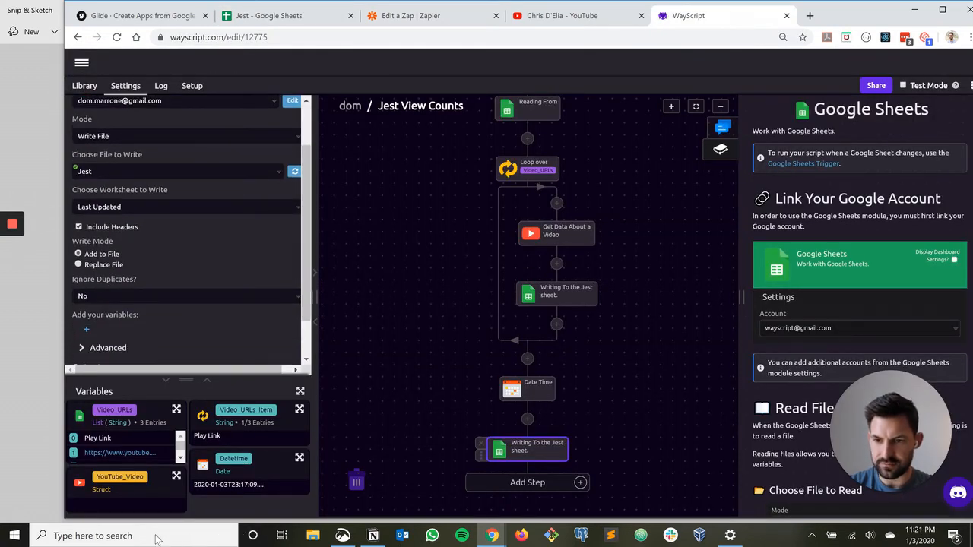
left_click(78, 264)
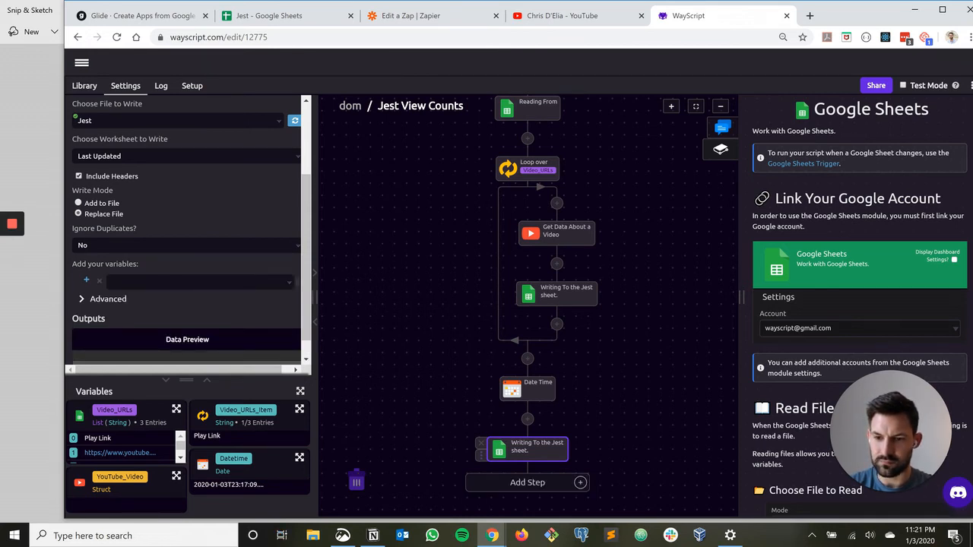
left_click(199, 282)
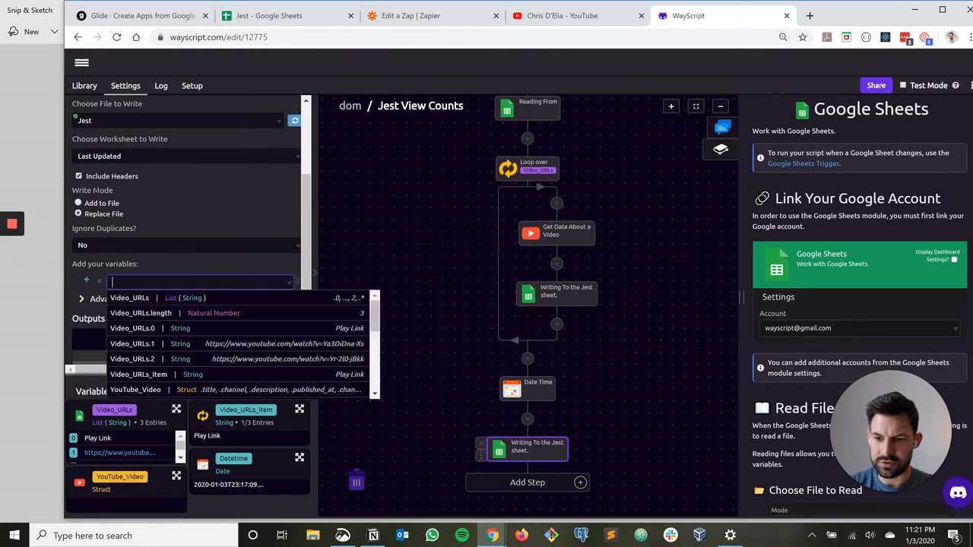
scroll(243, 343, "down", 3)
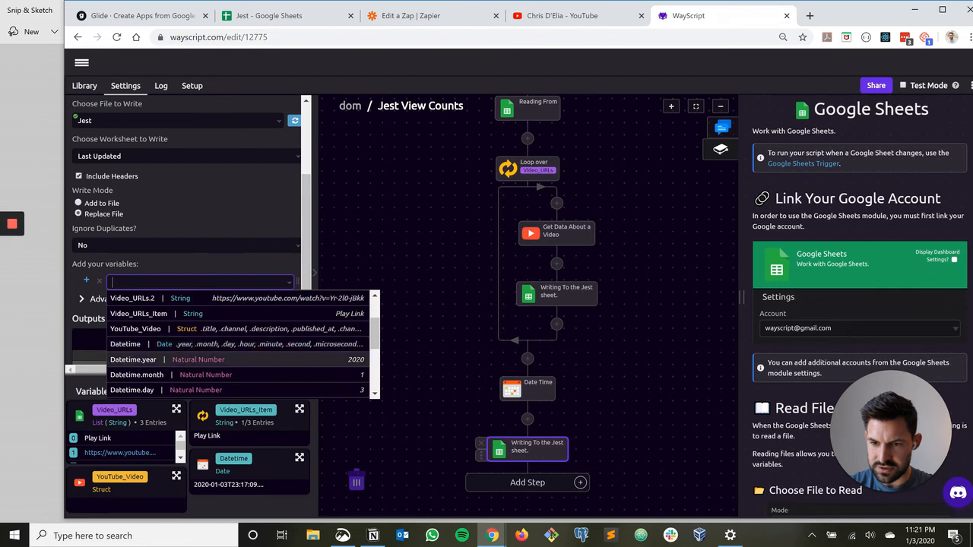
scroll(243, 344, "down", 2)
scroll(243, 344, "down", 2)
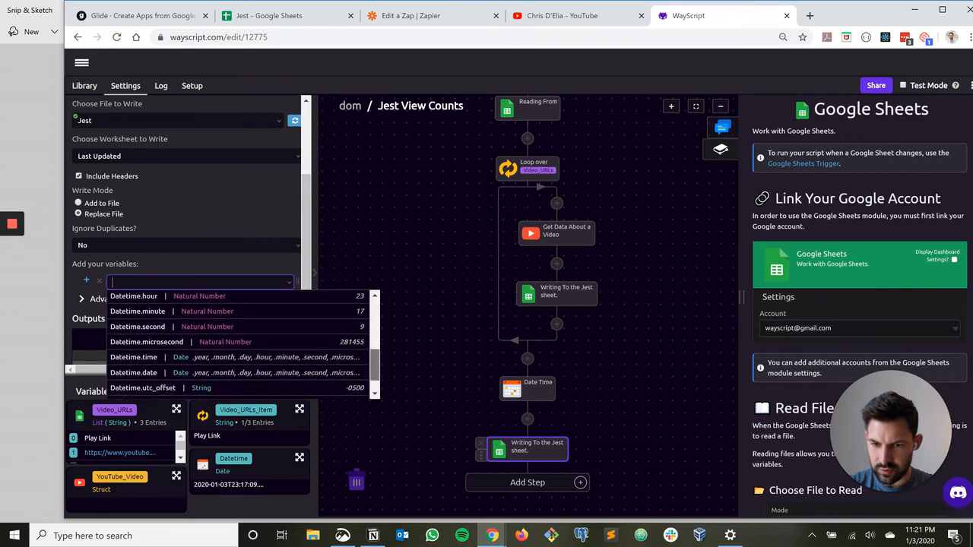
left_click(152, 372)
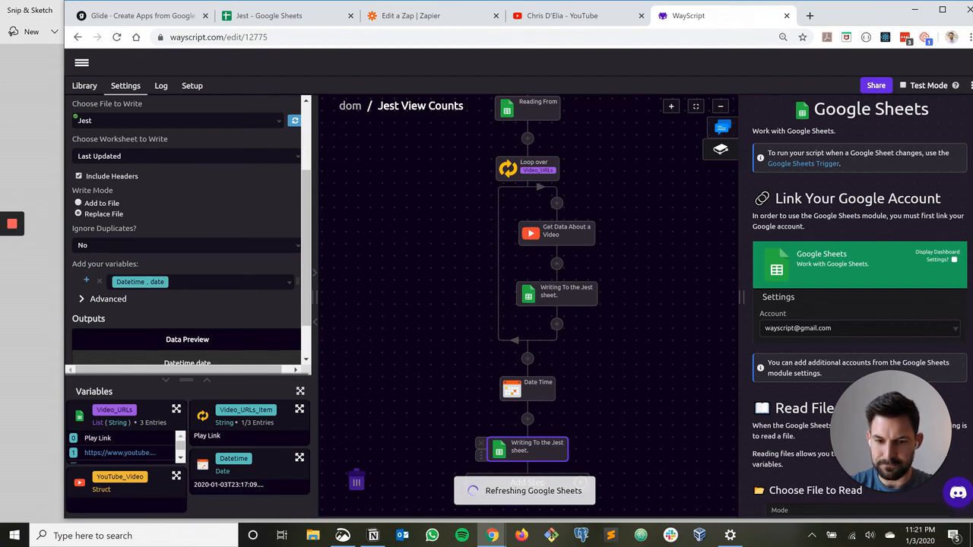
- Add Datetime.time as the second variable of the final write step
left_click(248, 282)
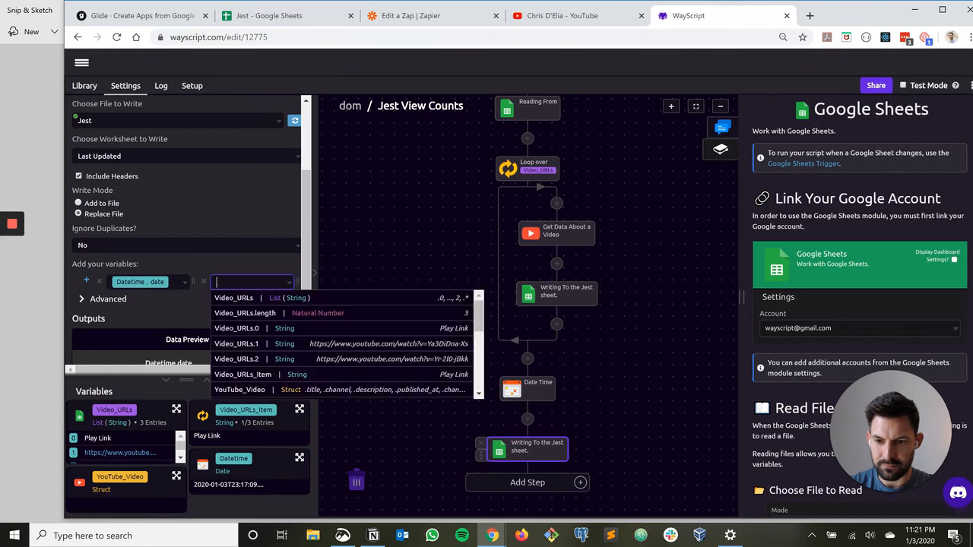
scroll(346, 342, "down", 5)
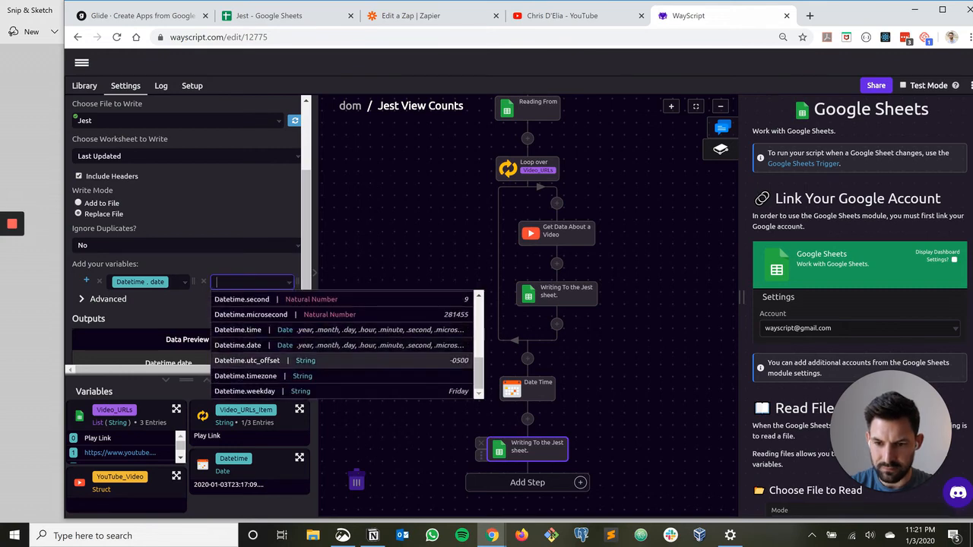
left_click(238, 330)
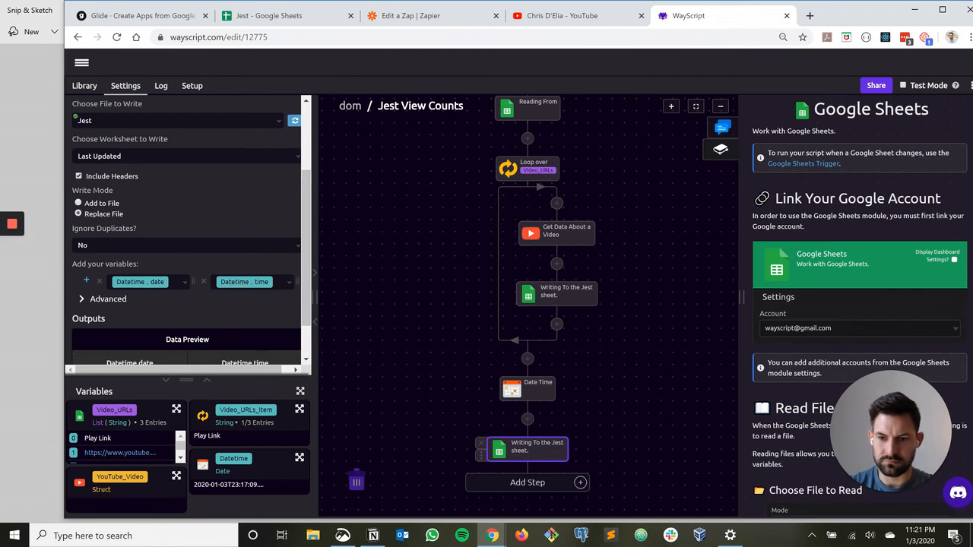
scroll(234, 282, "down", 2)
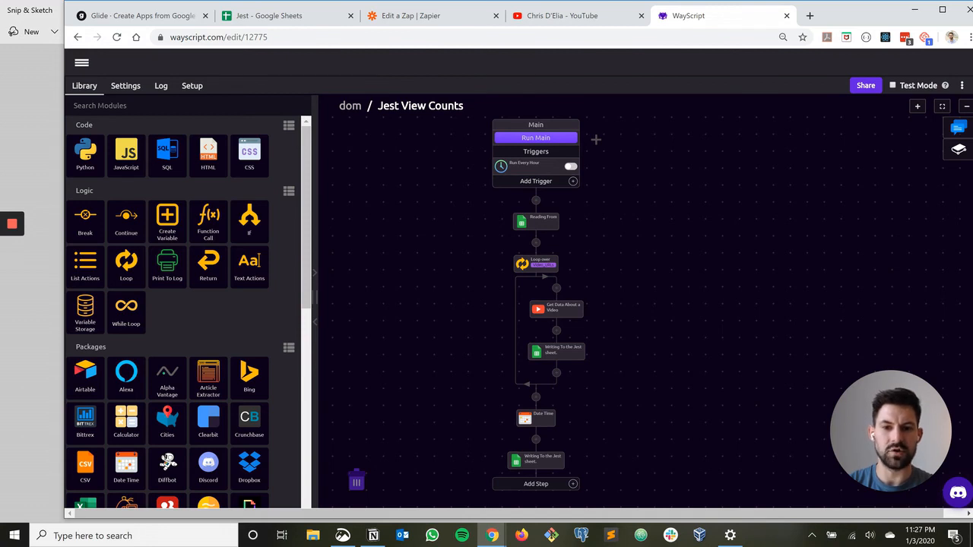
- Run the Main script and check the Last Updated and Views worksheets in the Jest Google Sheets file
left_click(536, 137)
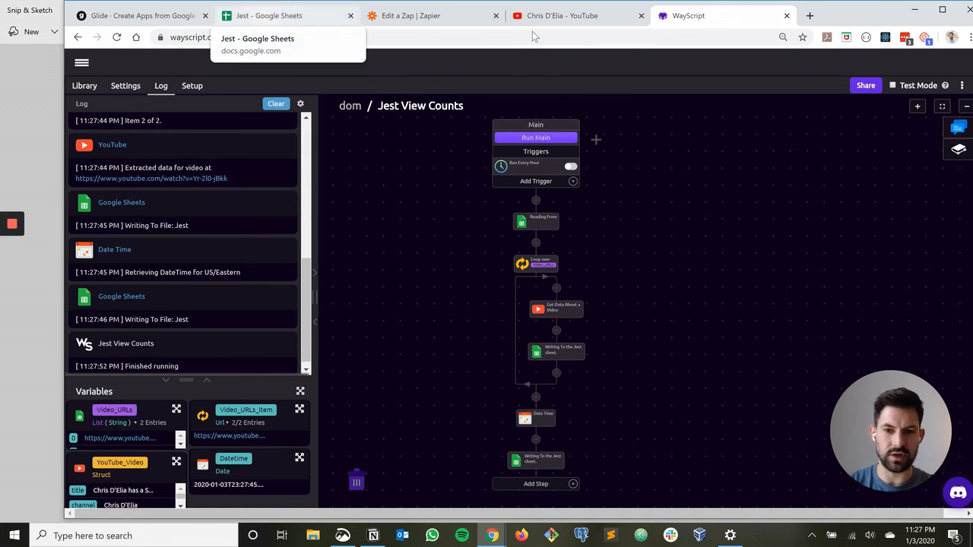
key("ctrl+2")
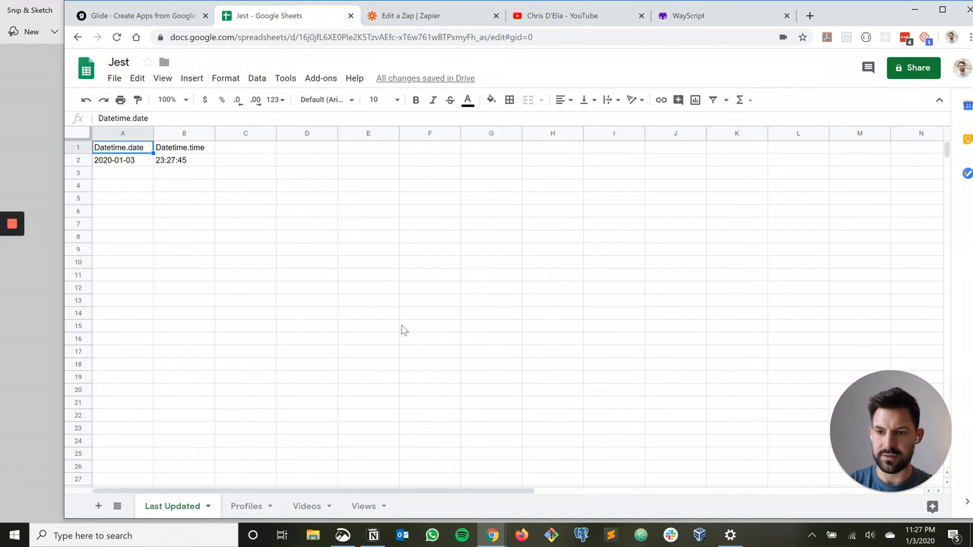
left_click(363, 507)
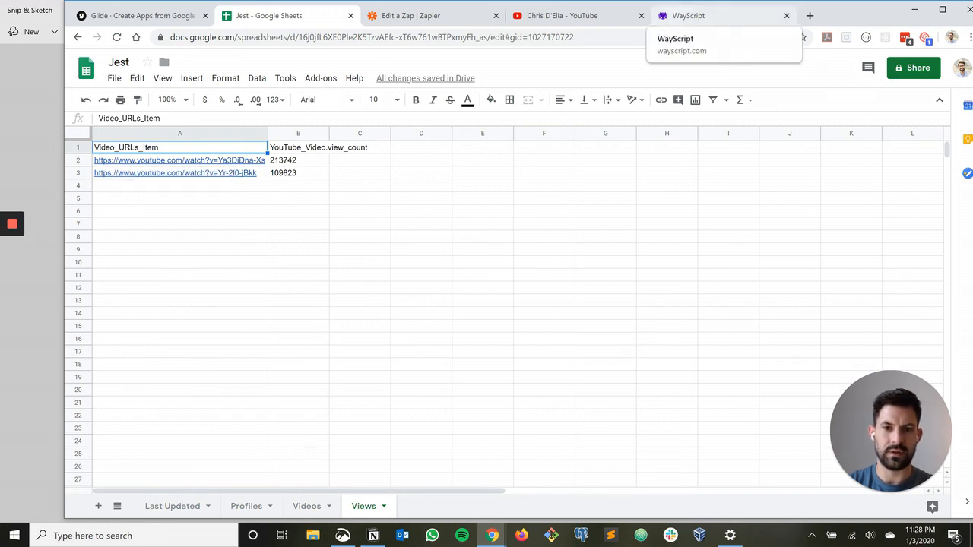
- Turn on the WayScript script's Run Every Hour trigger, and switch to the Jest app in Glide
left_click(688, 15)
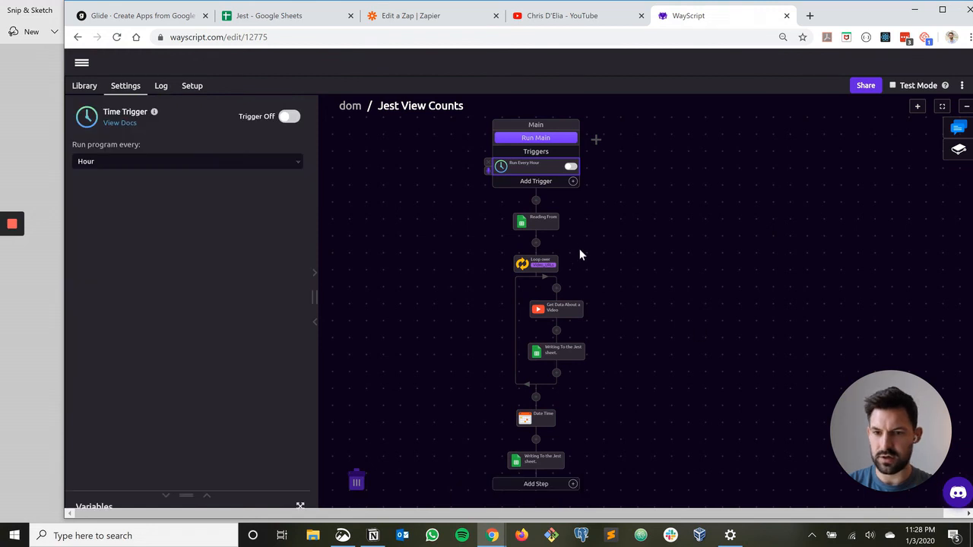
left_click(571, 167)
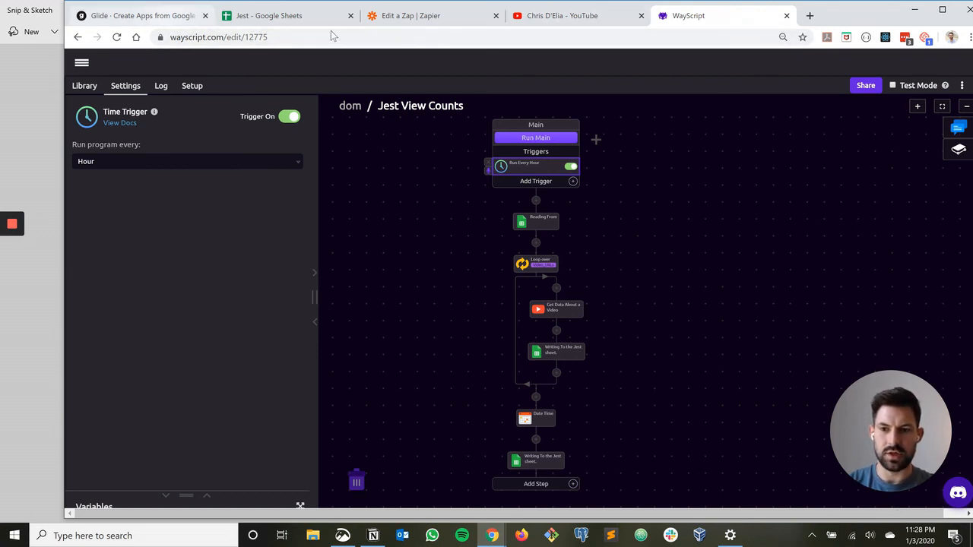
left_click(166, 16)
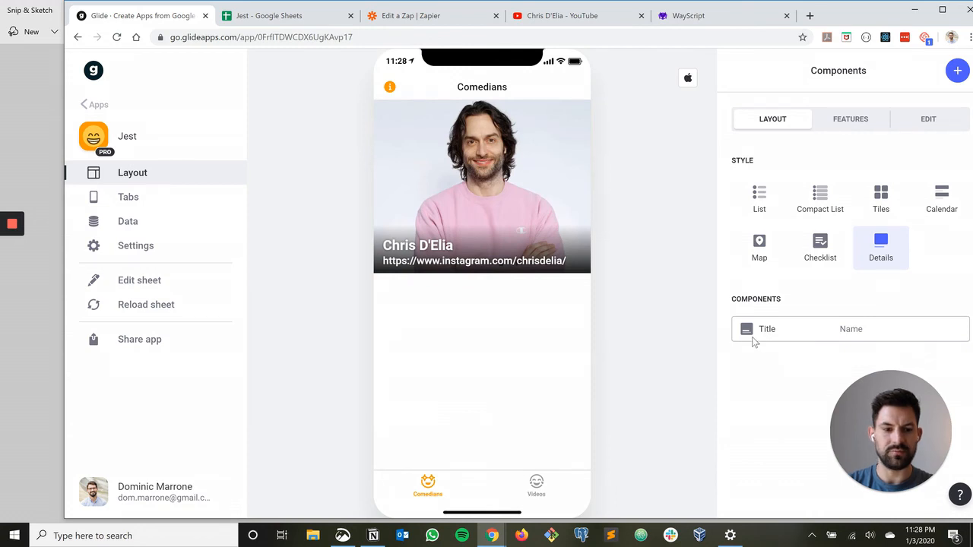